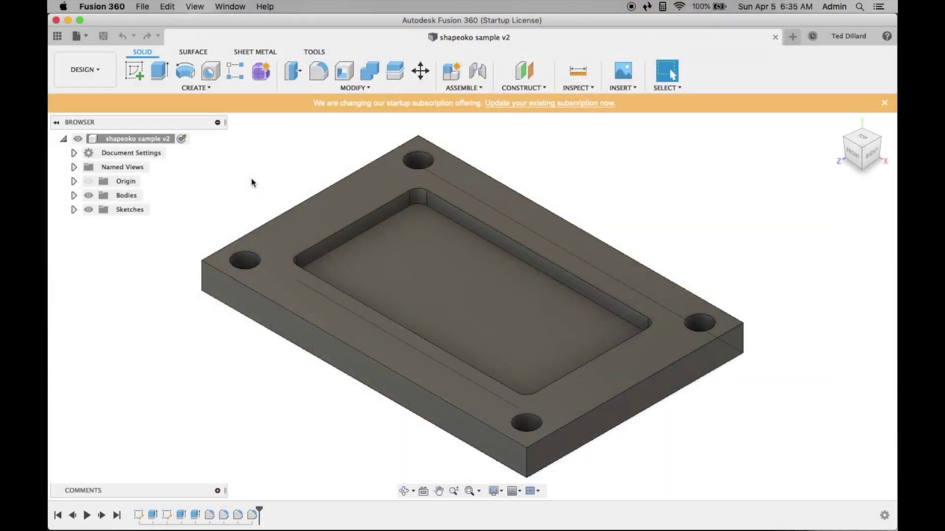
# Free-orbit the plate model so it is viewed from above
pyautogui.click(401, 489)
pyautogui.moveTo(344, 449); pyautogui.dragTo(374, 480)
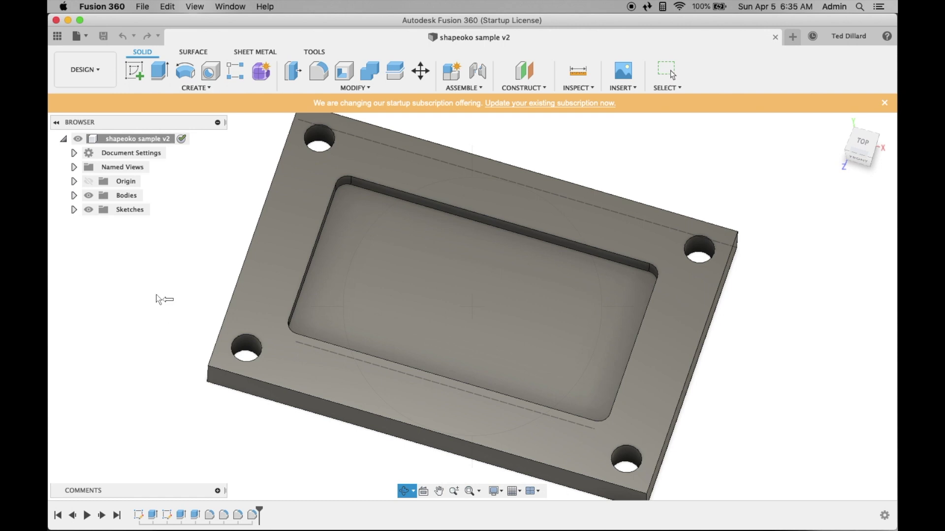
pyautogui.click(100, 71)
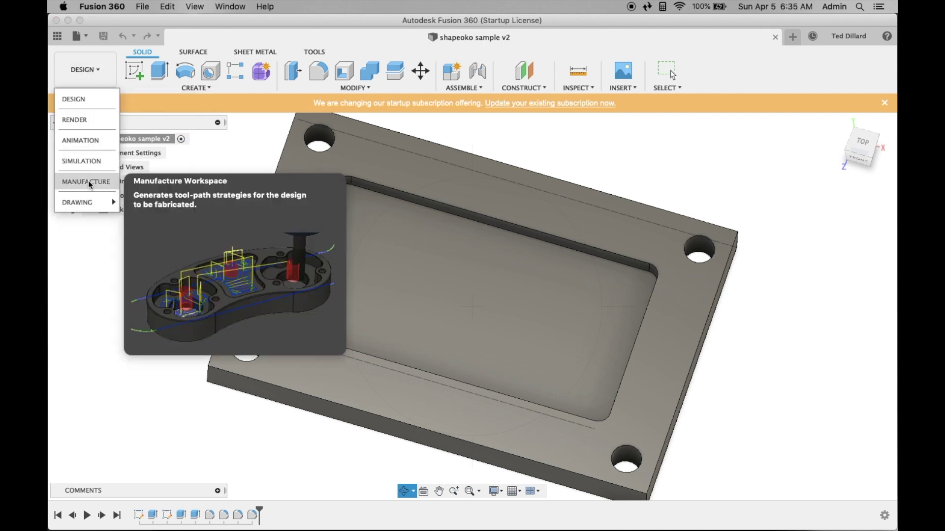
# Switch to the Manufacture workspace and create a new setup
pyautogui.click(90, 182)
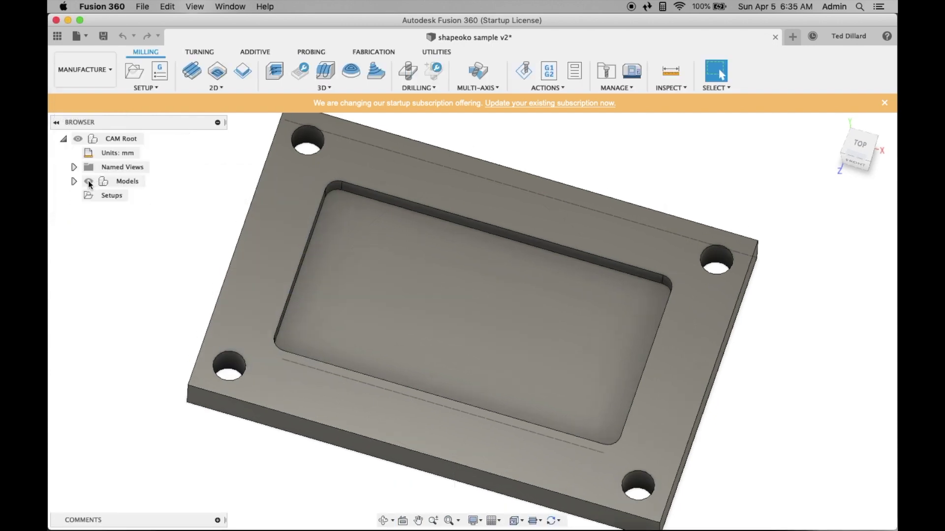
pyautogui.click(144, 88)
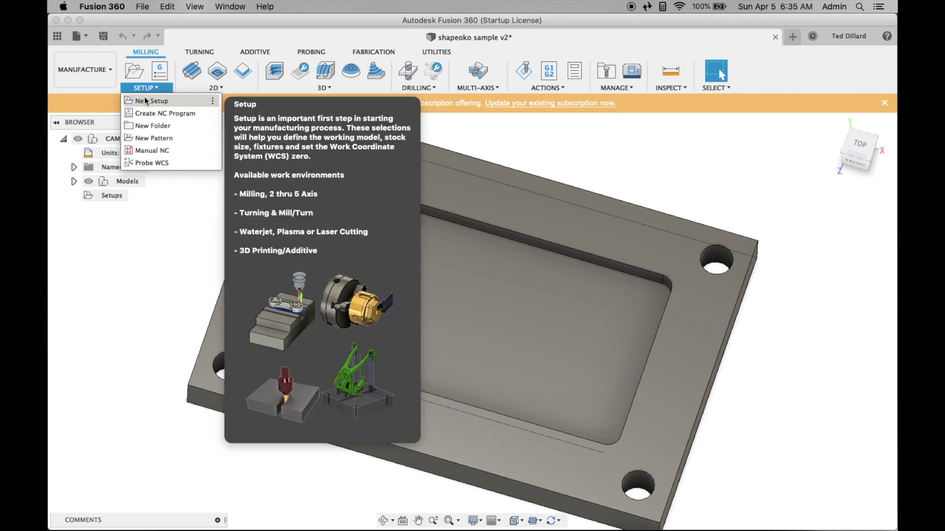
pyautogui.click(145, 100)
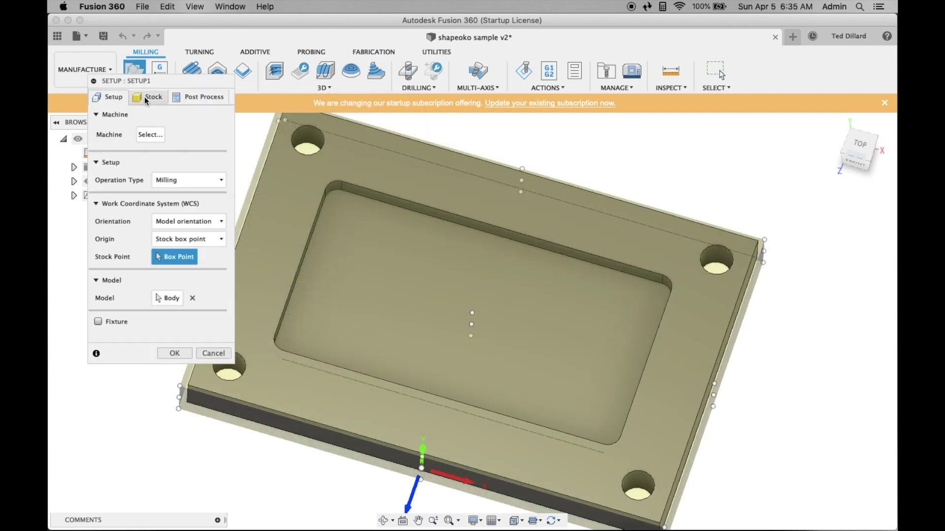
# Keep Milling and orient the setup's Z axis from the plate's top face
pyautogui.click(198, 180)
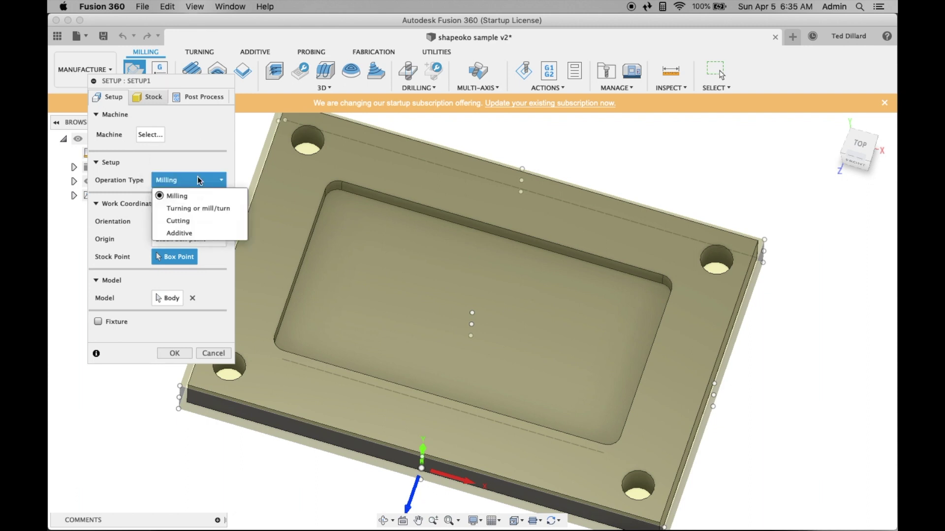
pyautogui.click(199, 180)
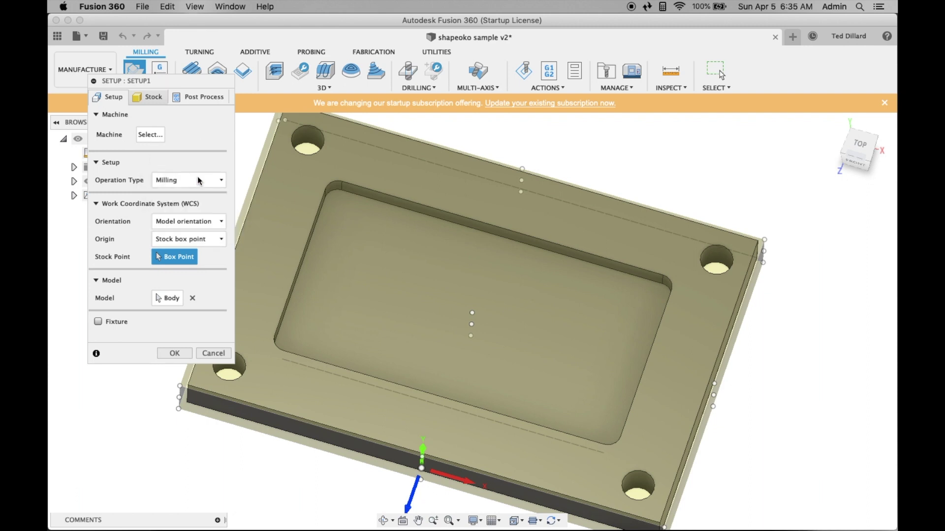
pyautogui.click(189, 222)
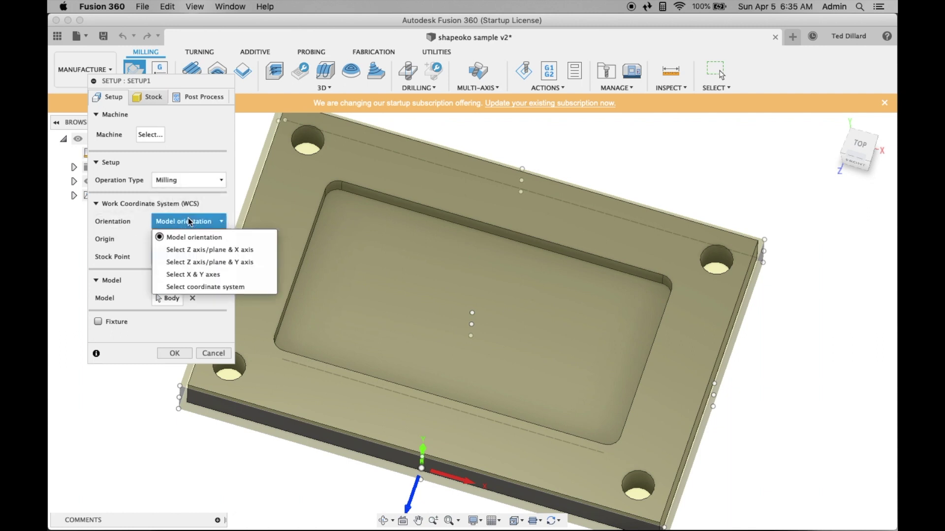
pyautogui.click(181, 249)
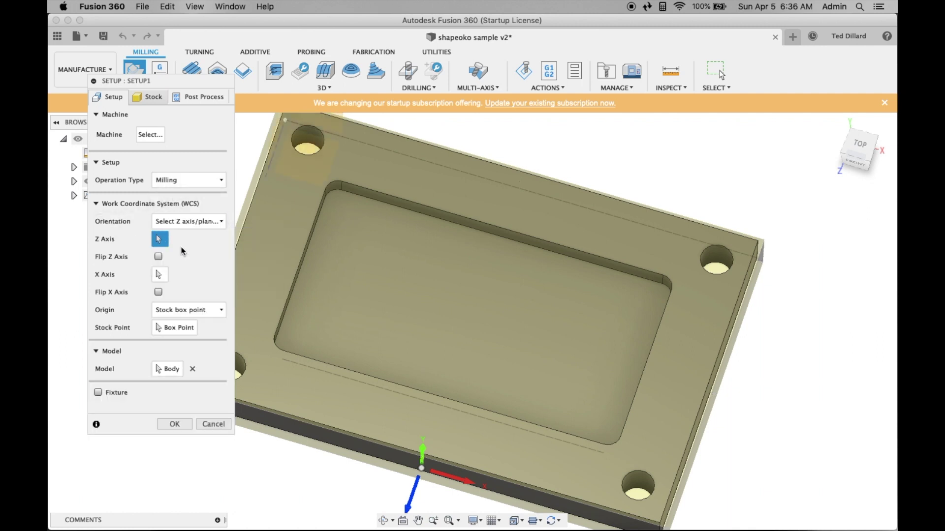
pyautogui.click(264, 214)
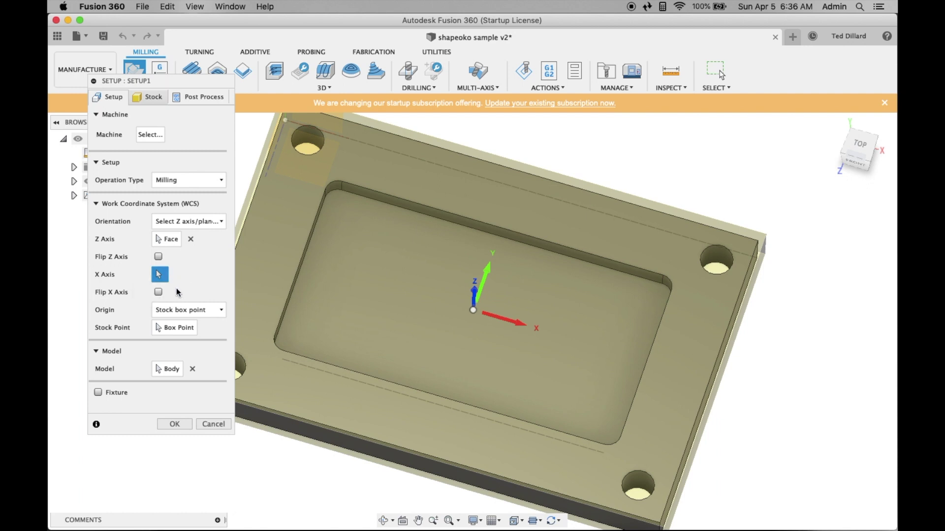
# Place the setup origin at the stock box's top-face centre point
pyautogui.click(191, 310)
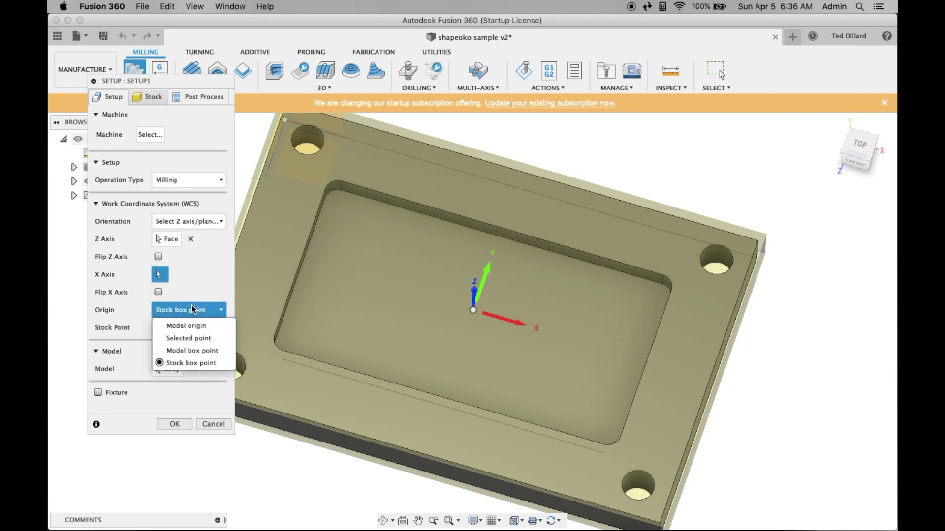
pyautogui.click(189, 363)
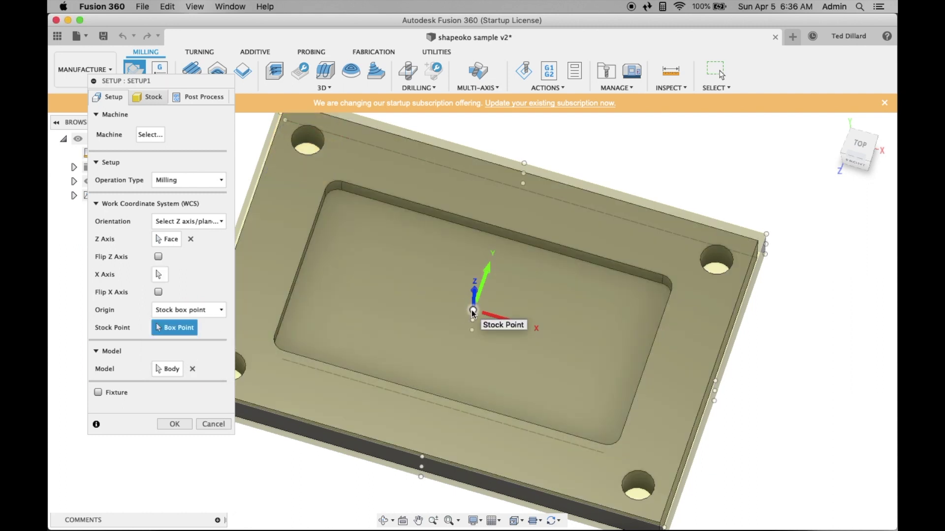
pyautogui.click(524, 163)
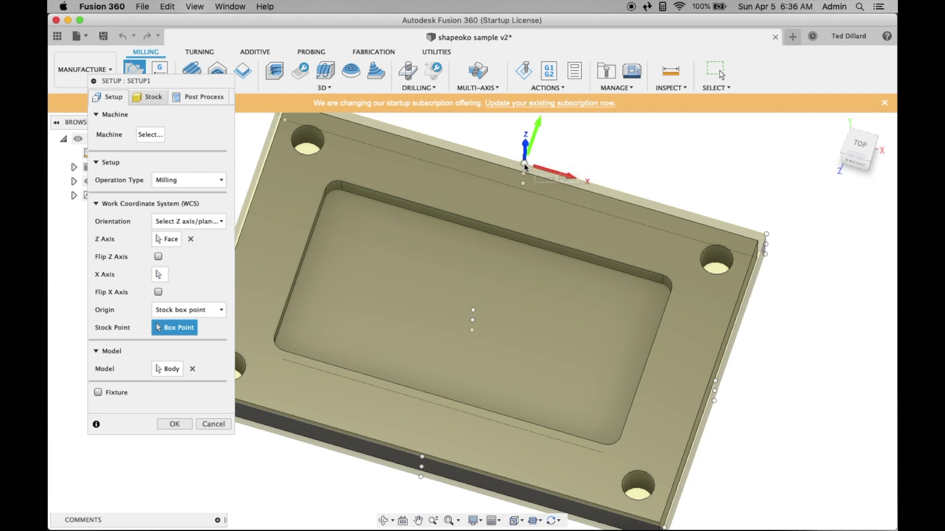
pyautogui.click(765, 234)
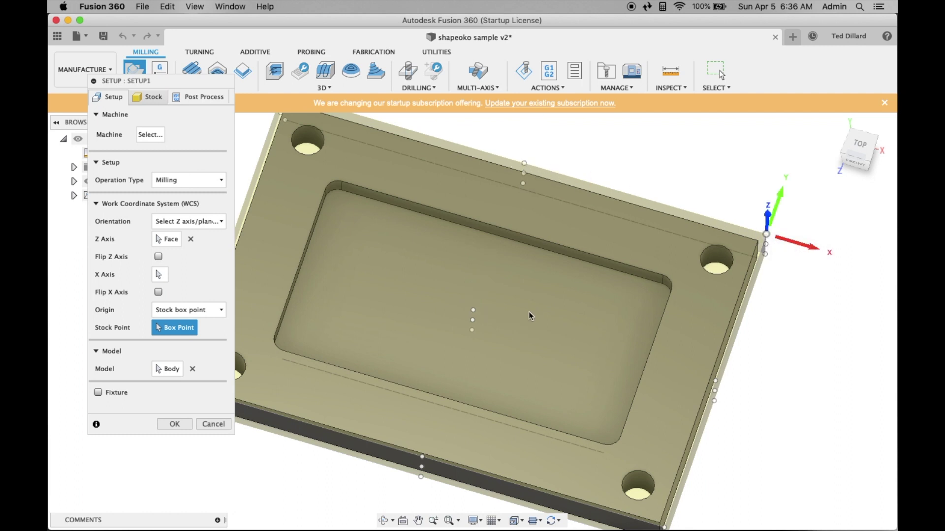
pyautogui.click(473, 310)
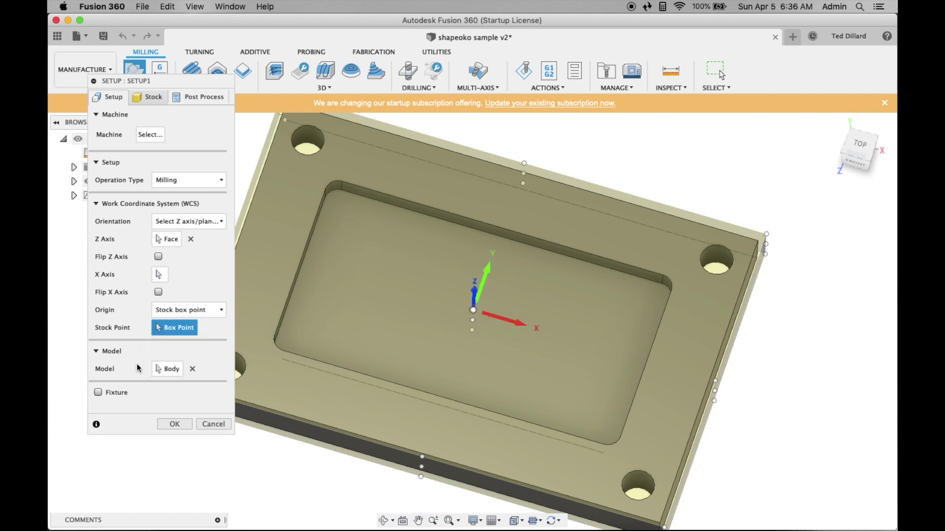
pyautogui.click(152, 98)
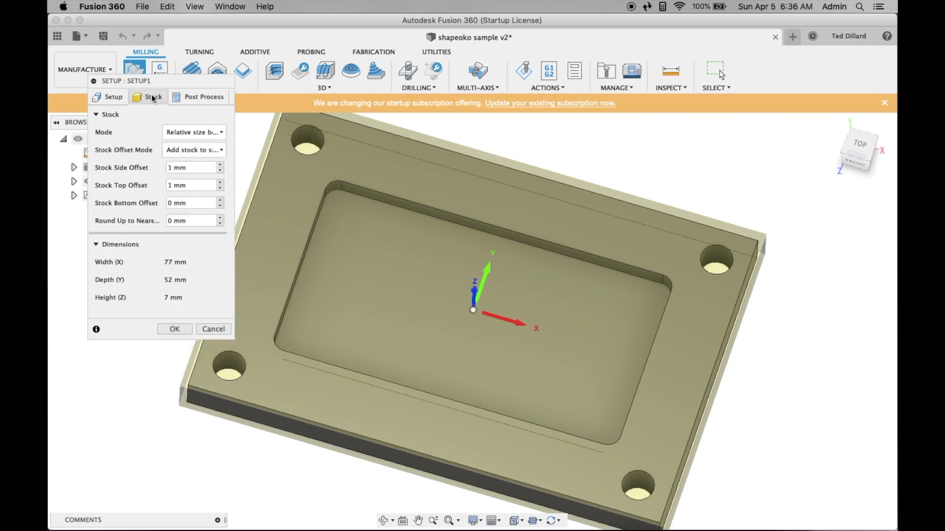
# Keep relative size box stock, set the stock top offset to 0, and confirm Setup1
pyautogui.click(185, 134)
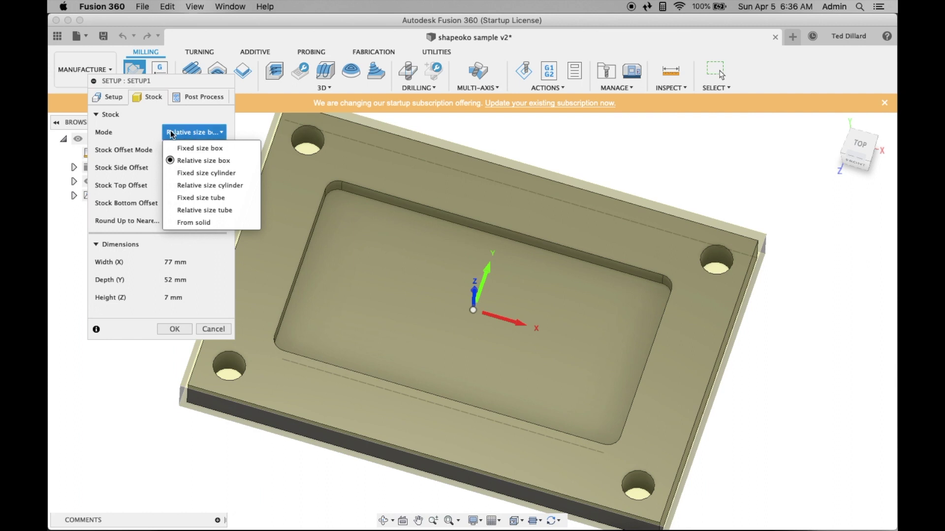
pyautogui.click(140, 133)
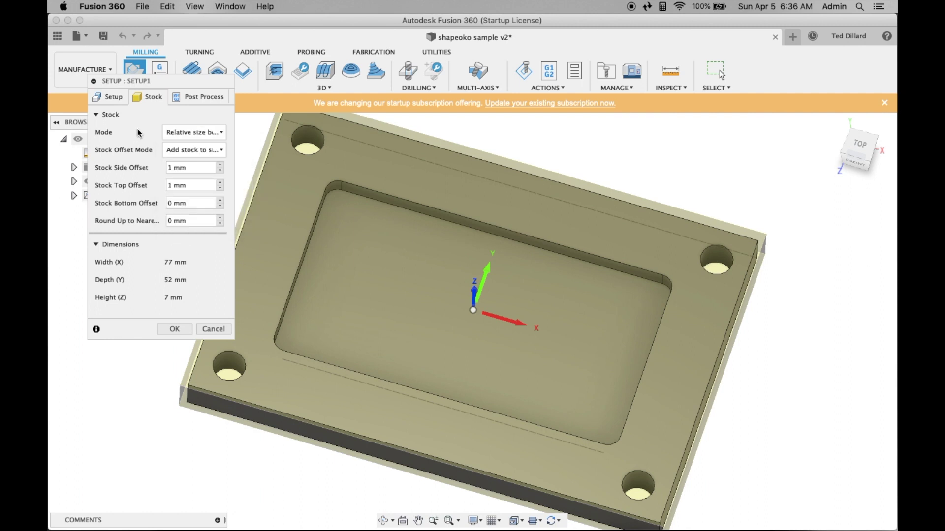
pyautogui.click(179, 186)
pyautogui.write('0')
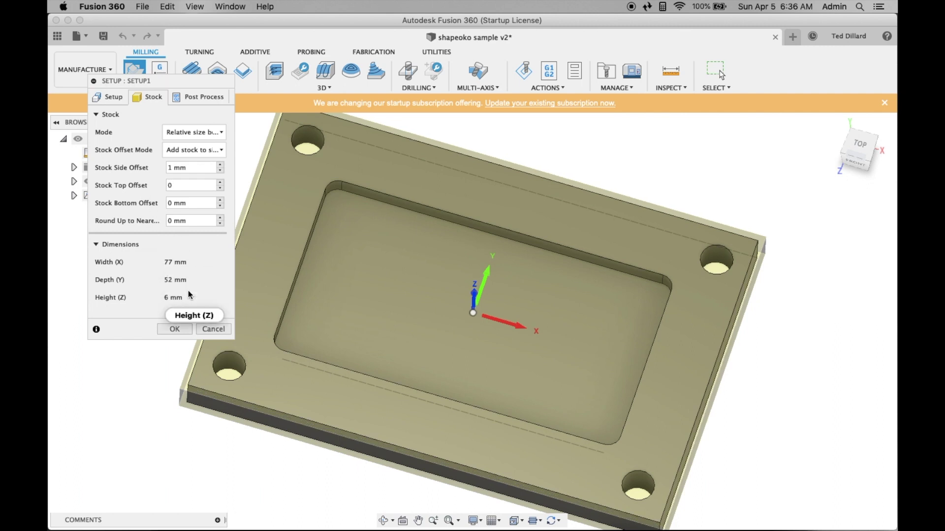
pyautogui.click(176, 329)
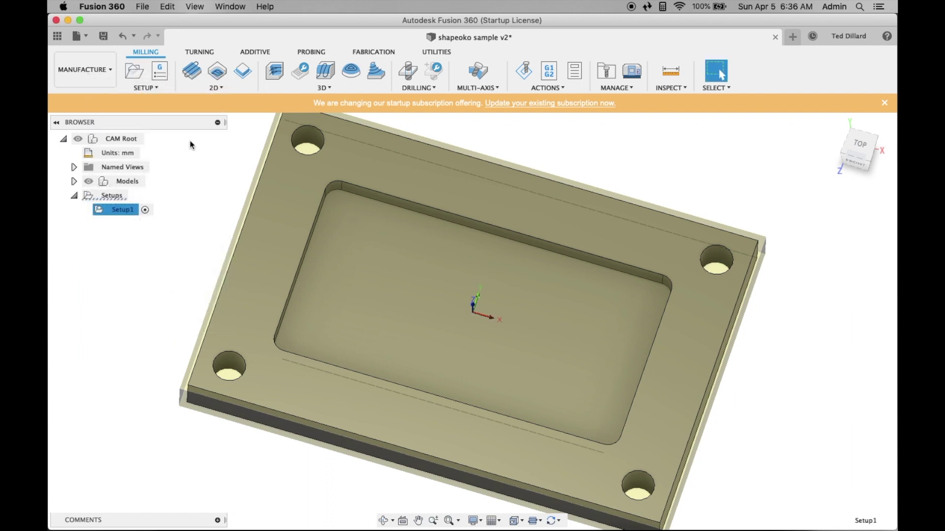
pyautogui.click(226, 88)
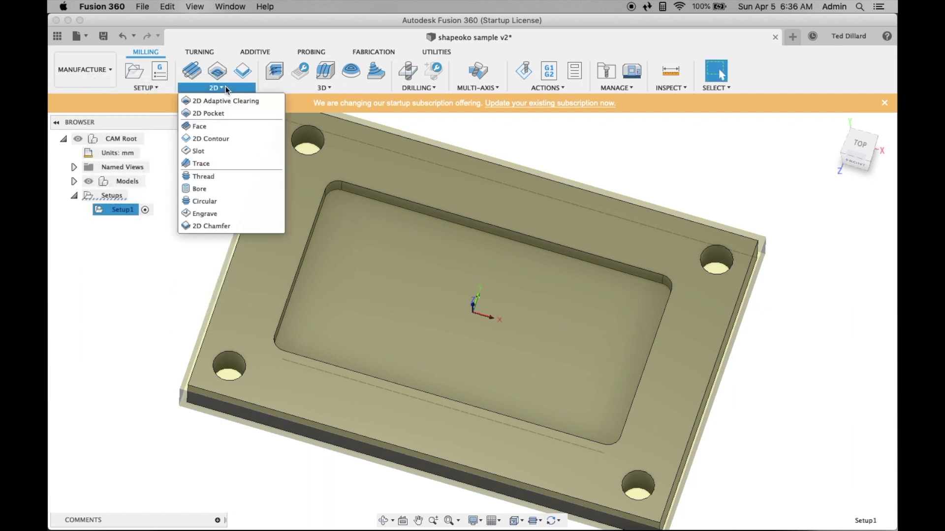
# Start a 2D Adaptive Clearing operation and bring up its tool selection
pyautogui.click(213, 101)
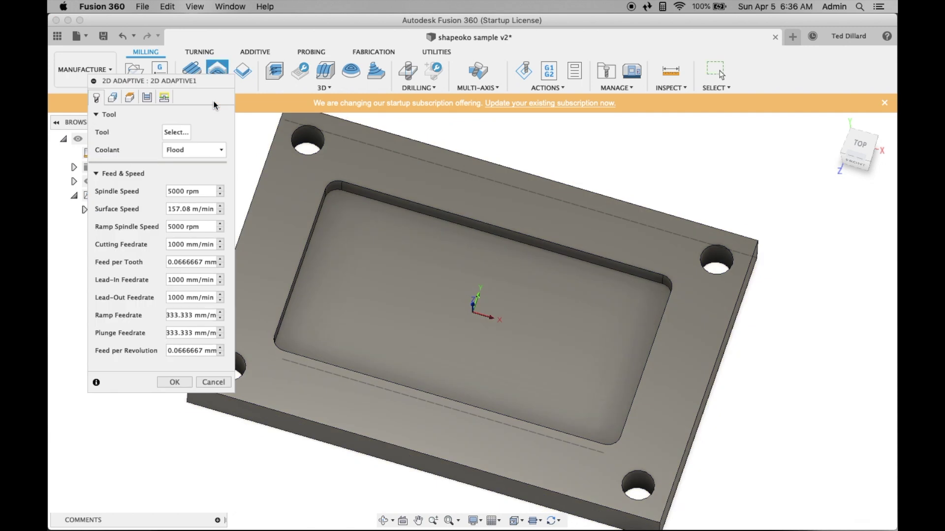
pyautogui.click(186, 131)
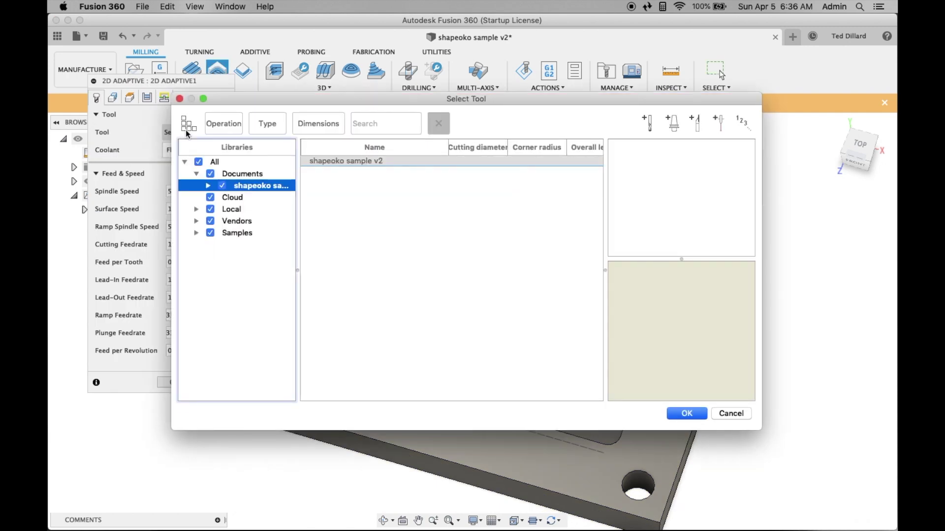
# Create a new two-flute flat end mill with its units set to inches
pyautogui.click(647, 122)
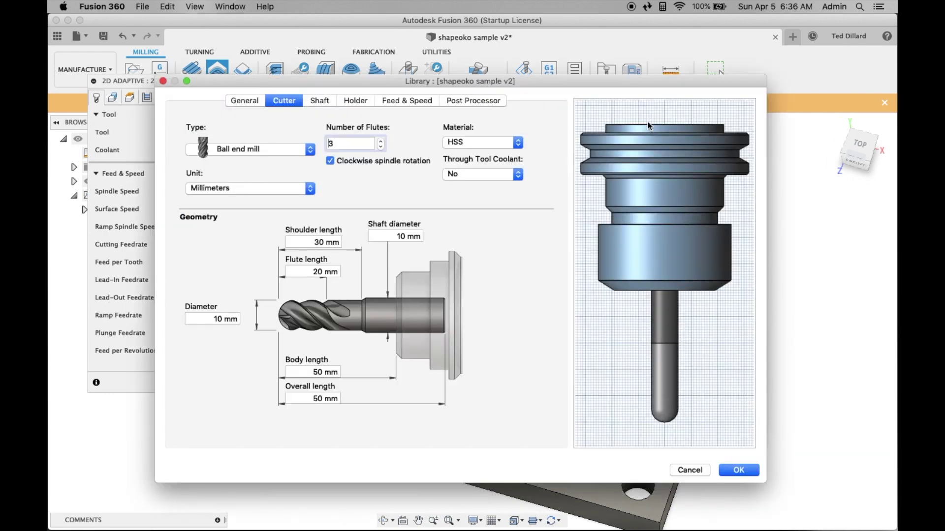
pyautogui.click(311, 150)
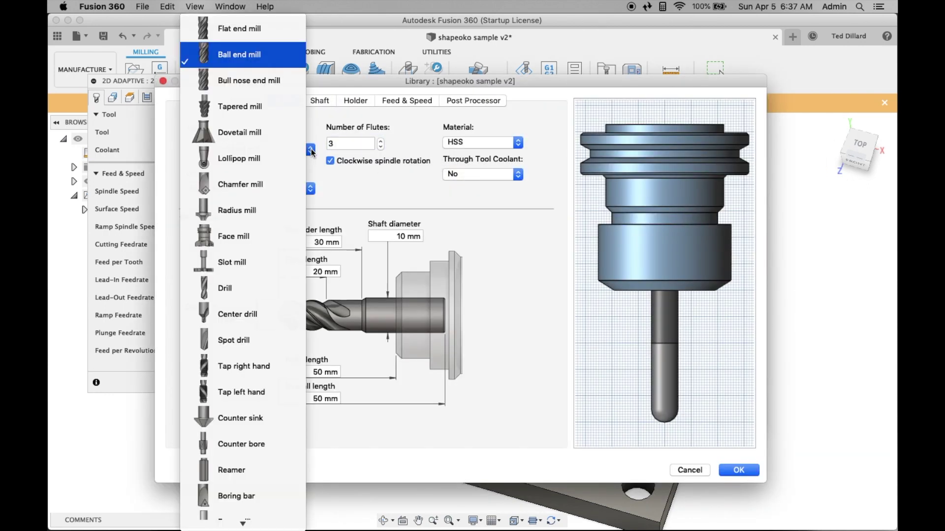
pyautogui.click(275, 36)
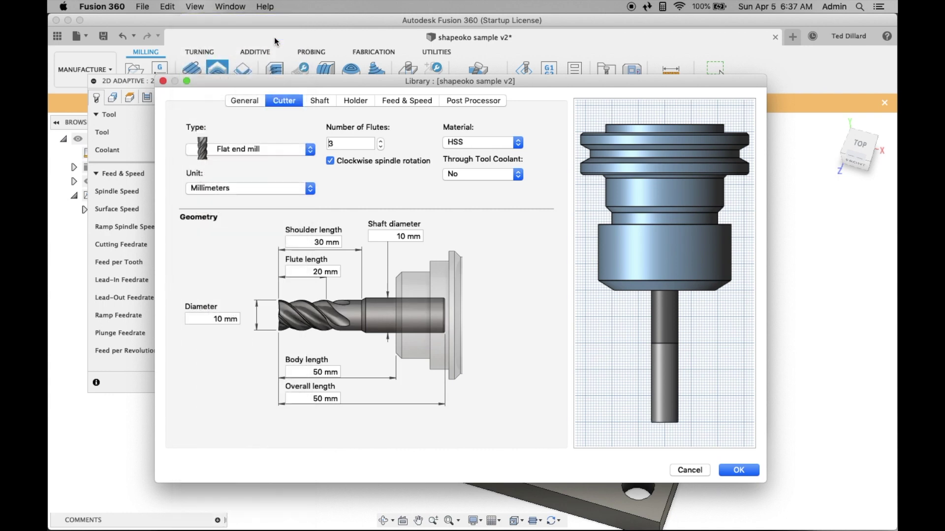
pyautogui.click(381, 147)
pyautogui.click(304, 193)
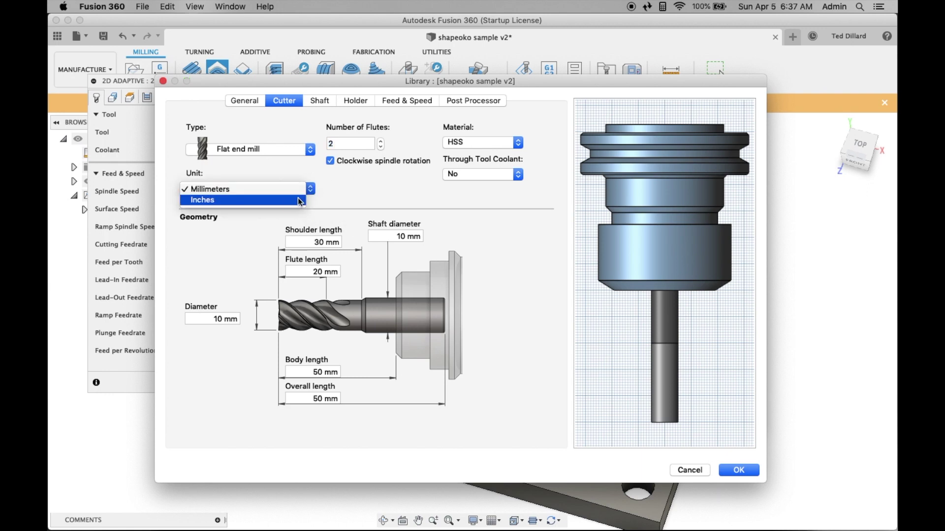
pyautogui.click(301, 199)
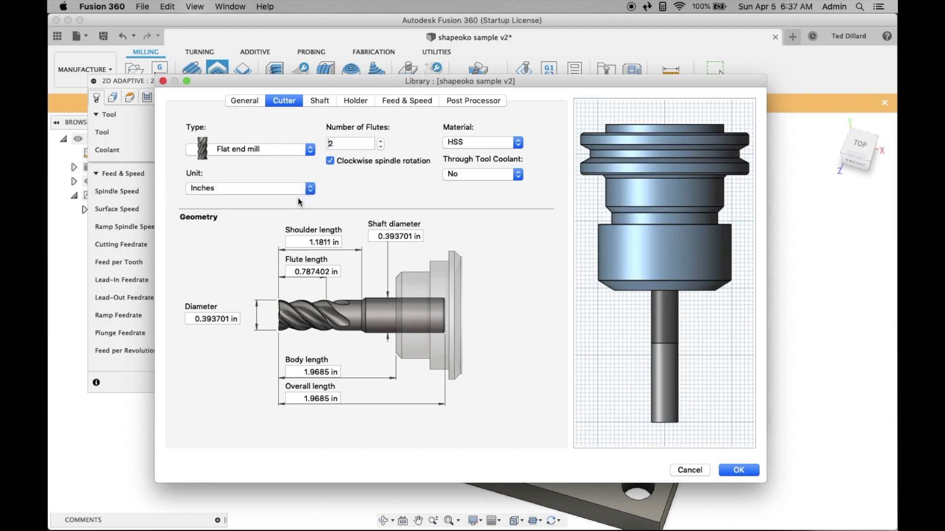
# Set the cutter diameter to 0.125 in and overall length to 1 in
pyautogui.click(226, 321)
pyautogui.doubleClick(226, 321)
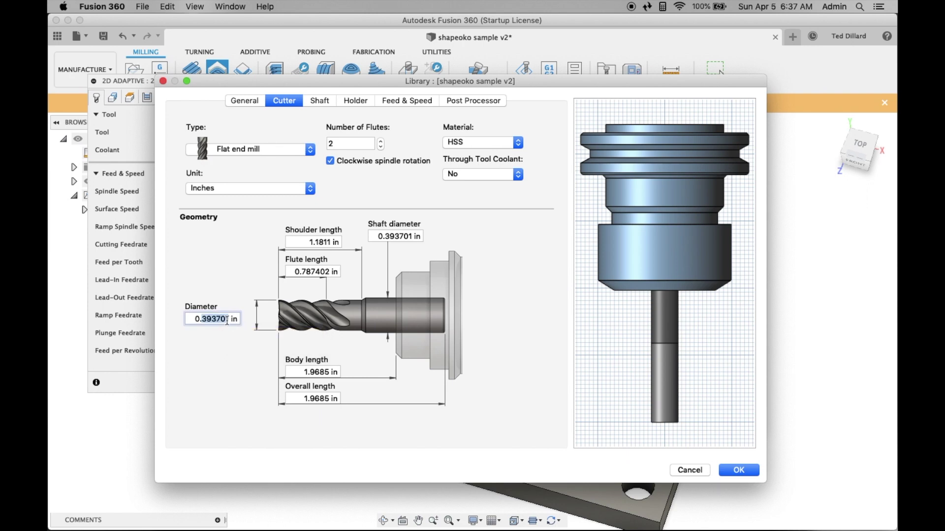
pyautogui.write('125')
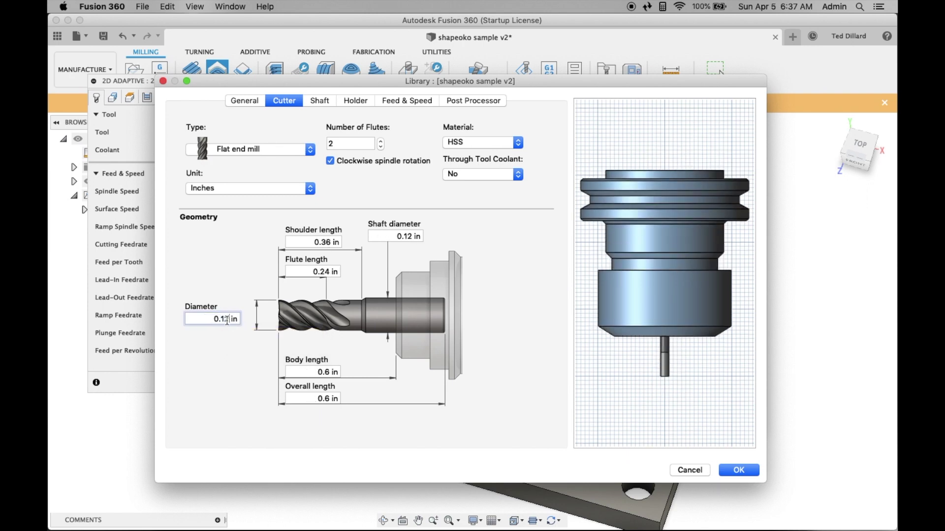
pyautogui.click(322, 399)
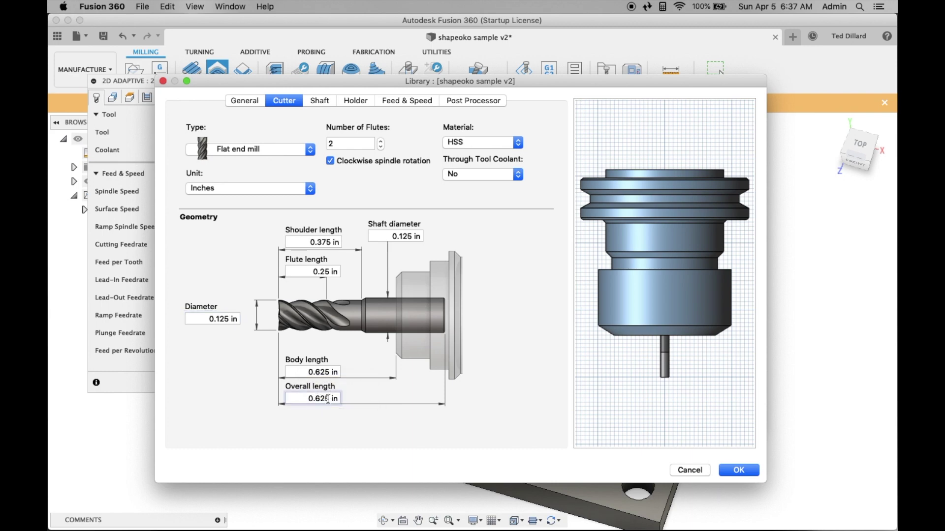
pyautogui.moveTo(329, 400); pyautogui.dragTo(316, 401)
pyautogui.press('BackSpace')
pyautogui.write('1')
# Save the tool and assign the 1/8" flat end mill to 2D Adaptive1
pyautogui.click(735, 471)
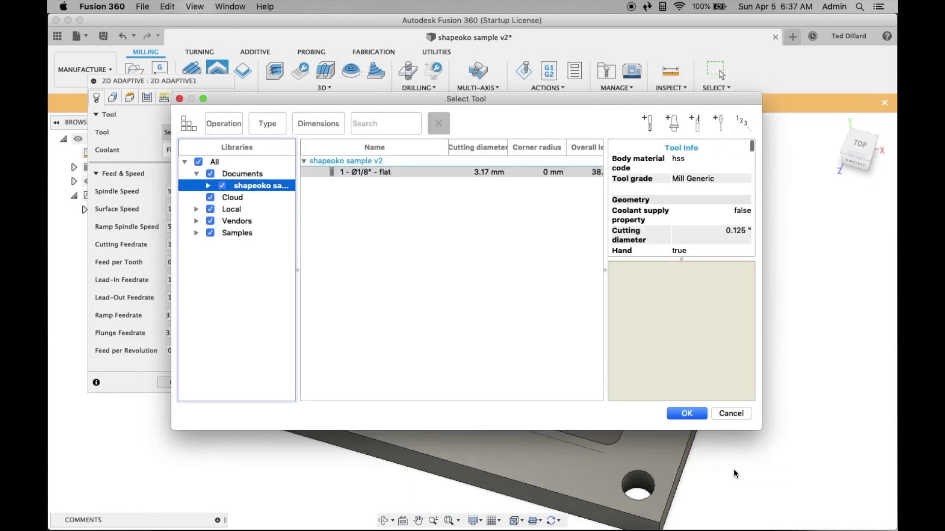
pyautogui.click(687, 413)
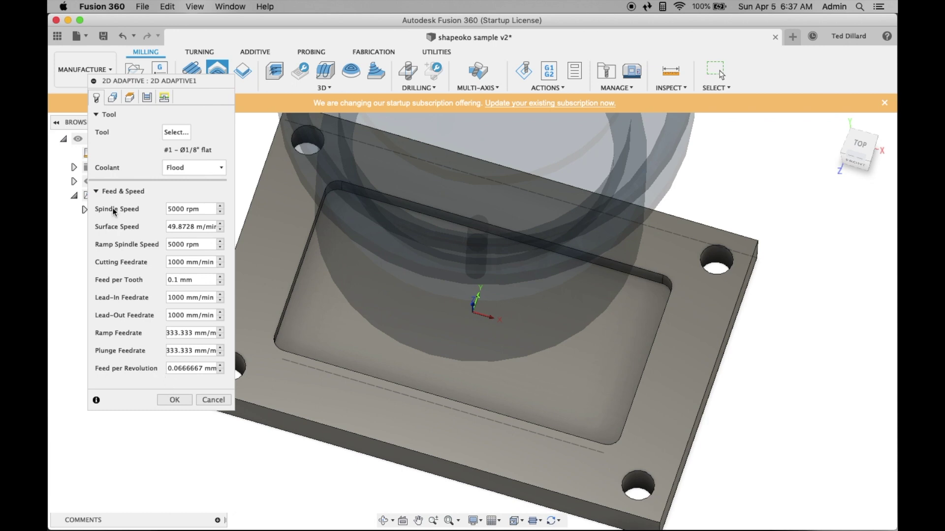
pyautogui.click(112, 98)
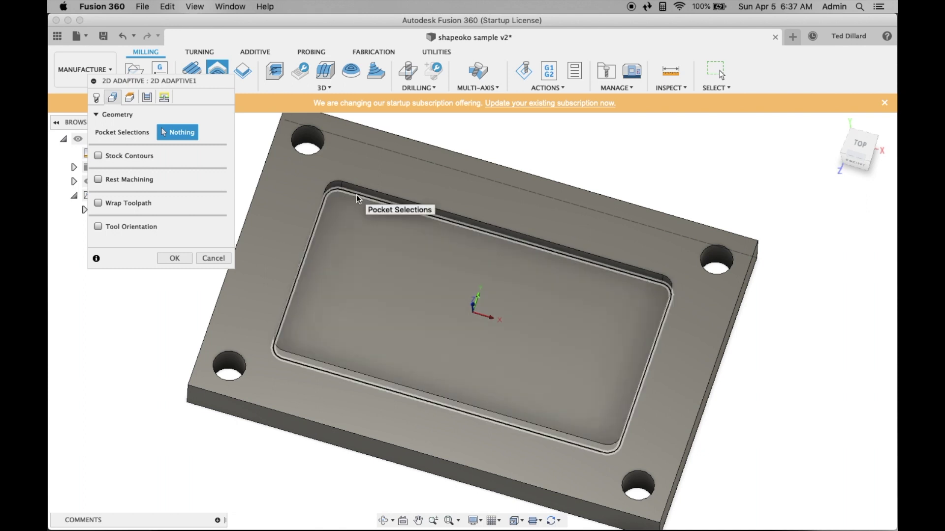
# Select the rectangular pocket's edge as the boundary and review the height offsets
pyautogui.click(356, 195)
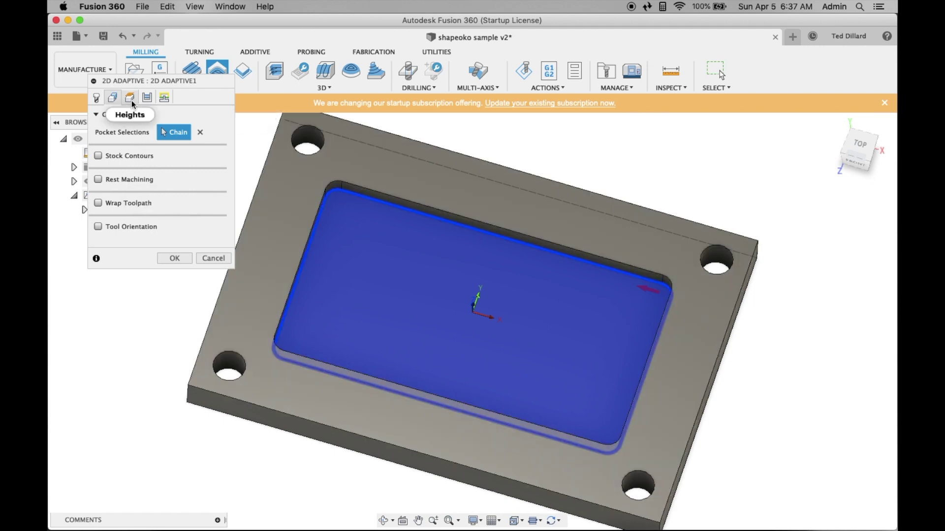
pyautogui.click(130, 98)
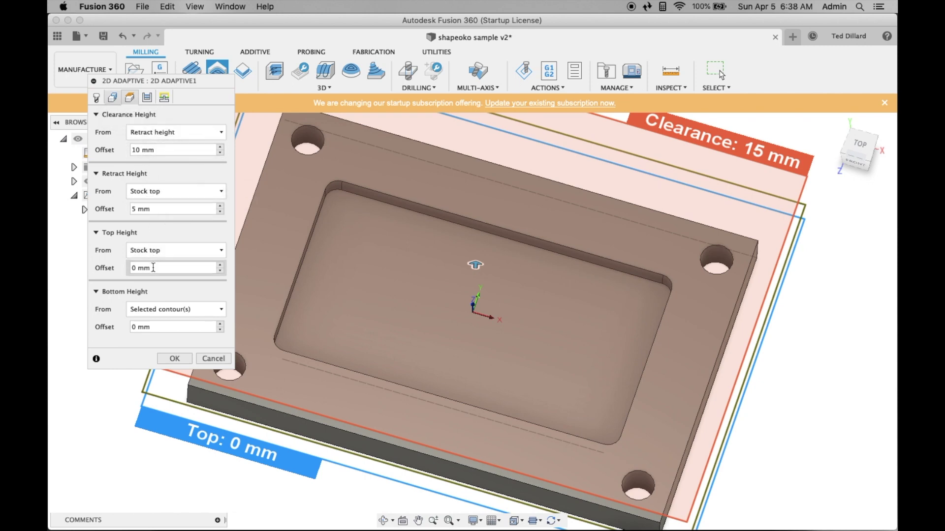
pyautogui.click(146, 97)
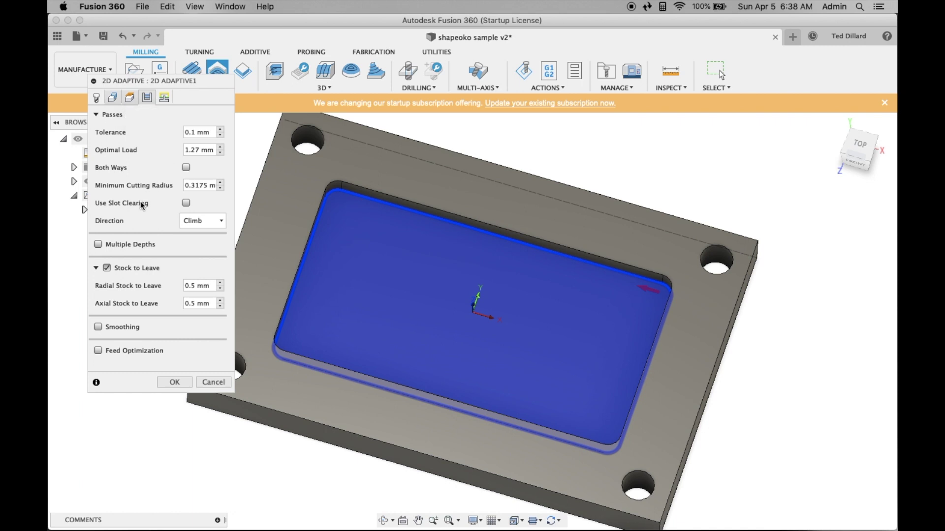
# Enable Multiple Depths (6.35 mm maximum stepdown) and switch off Stock to Leave
pyautogui.click(99, 244)
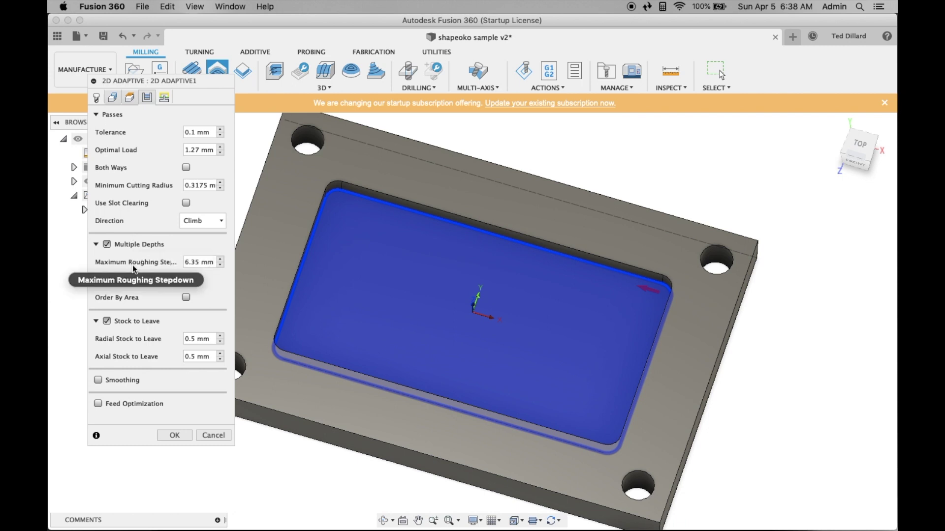
pyautogui.click(108, 321)
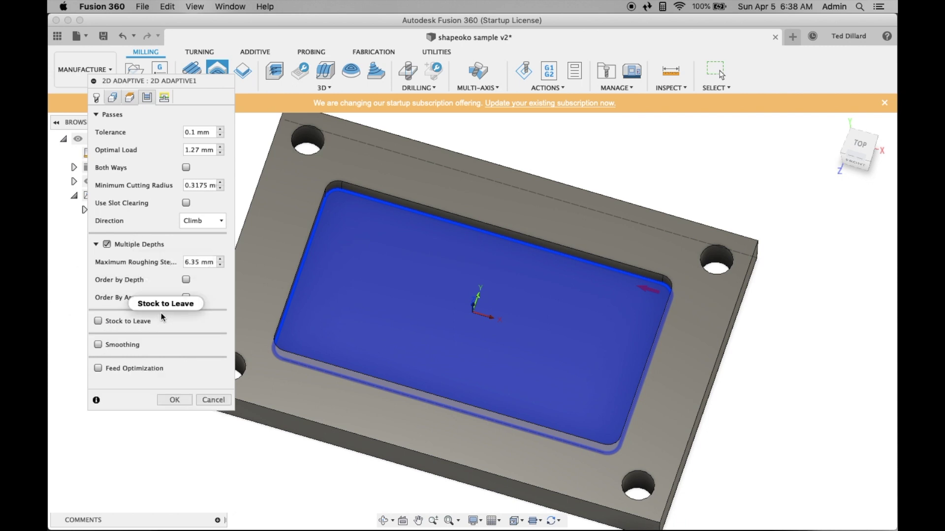
# Review the linking settings and confirm 2D Adaptive1 to generate the pocket clearing toolpath
pyautogui.click(165, 98)
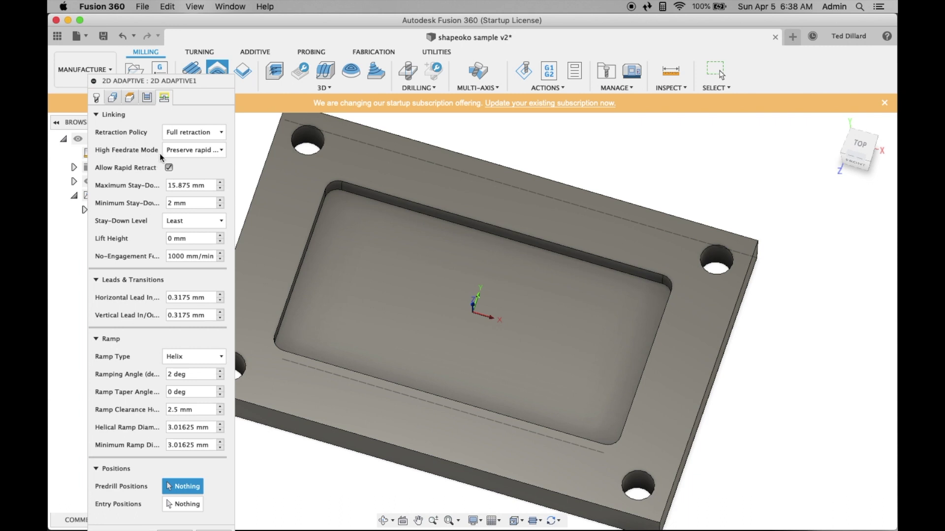
pyautogui.click(212, 81)
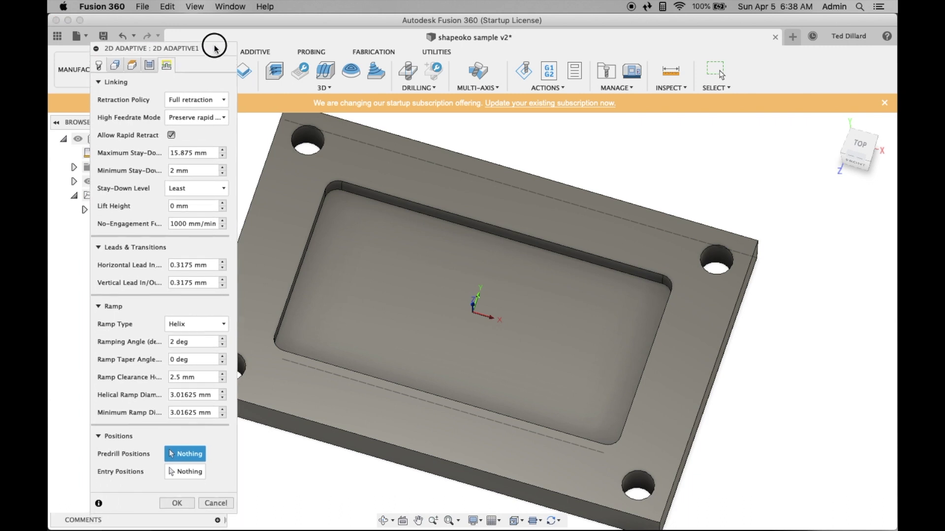
pyautogui.moveTo(214, 48); pyautogui.dragTo(213, 44)
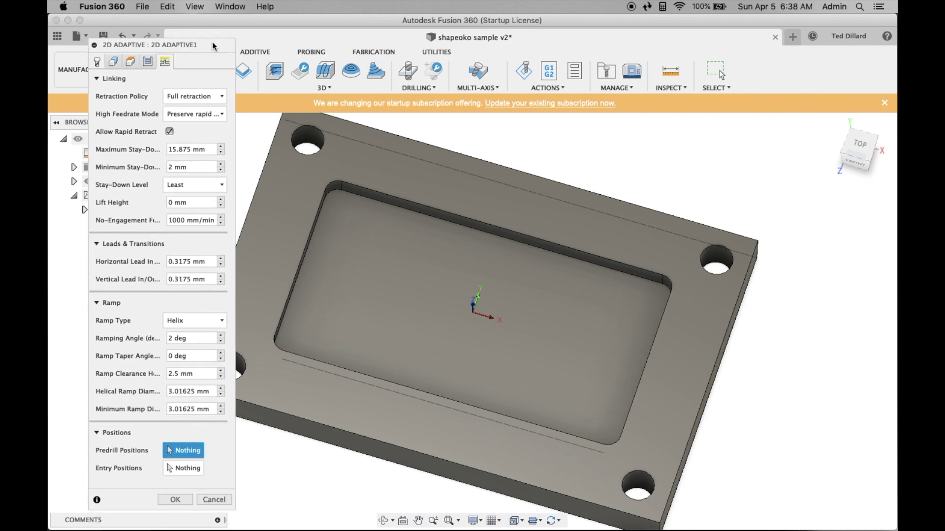
pyautogui.click(177, 501)
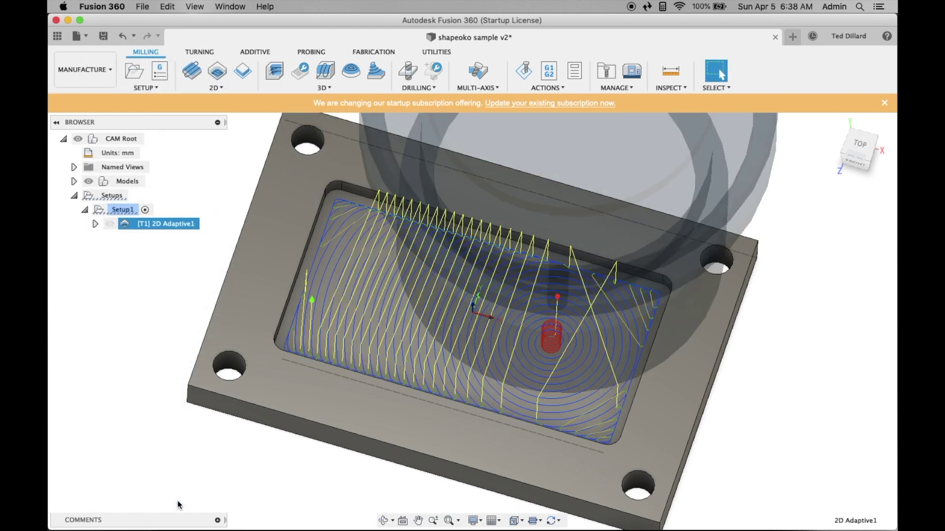
pyautogui.click(223, 89)
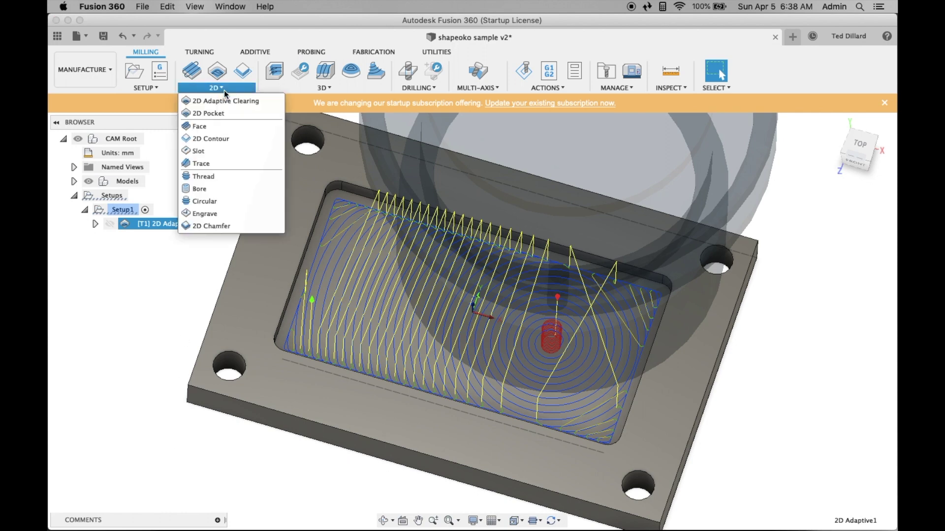
# Create a 2D Pocket operation whose pocket chains are the four corner hole edges
pyautogui.click(212, 113)
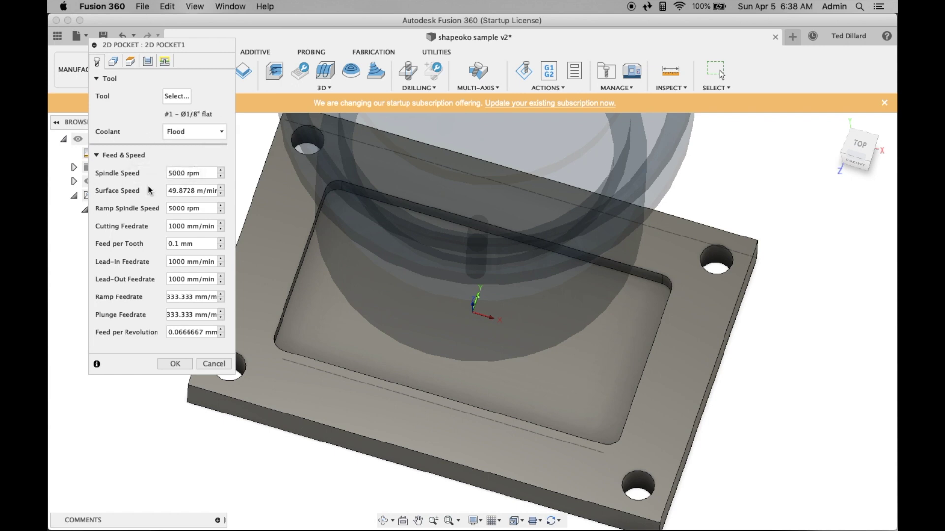
pyautogui.click(113, 62)
pyautogui.click(306, 156)
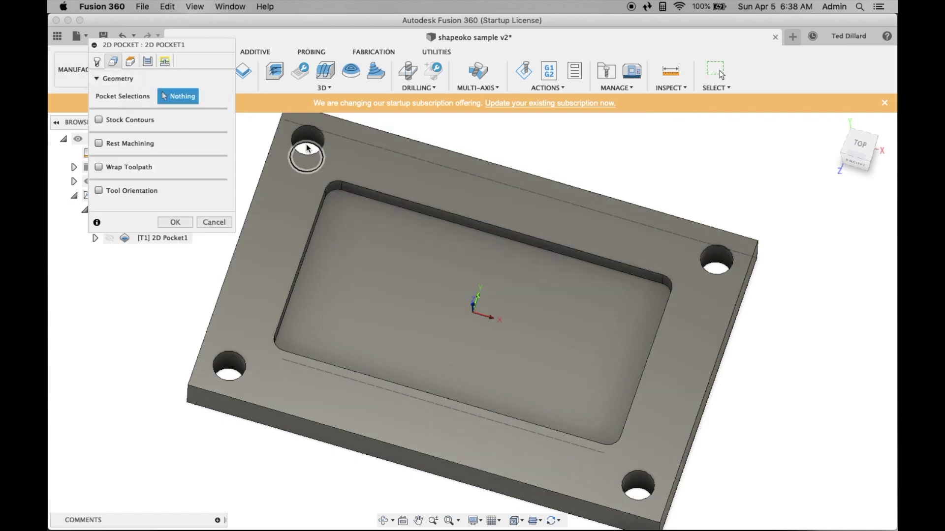
pyautogui.click(306, 147)
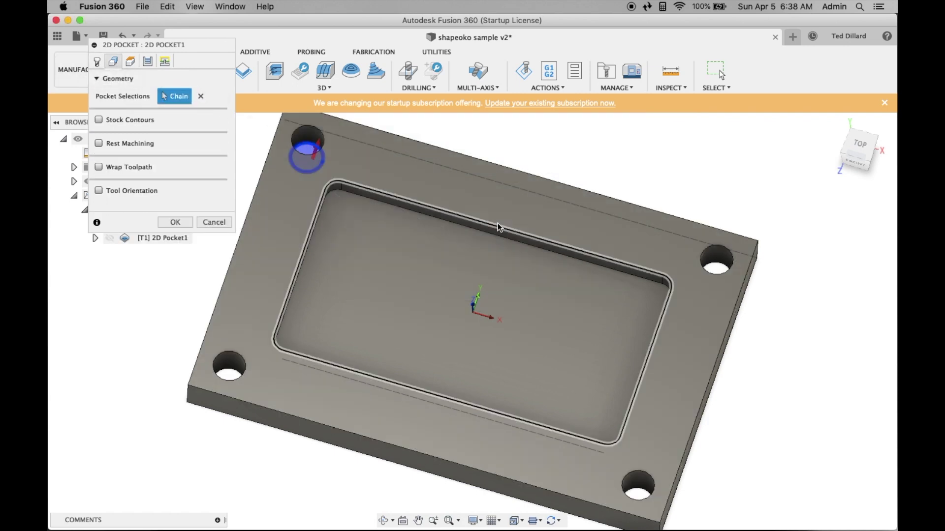
pyautogui.click(706, 268)
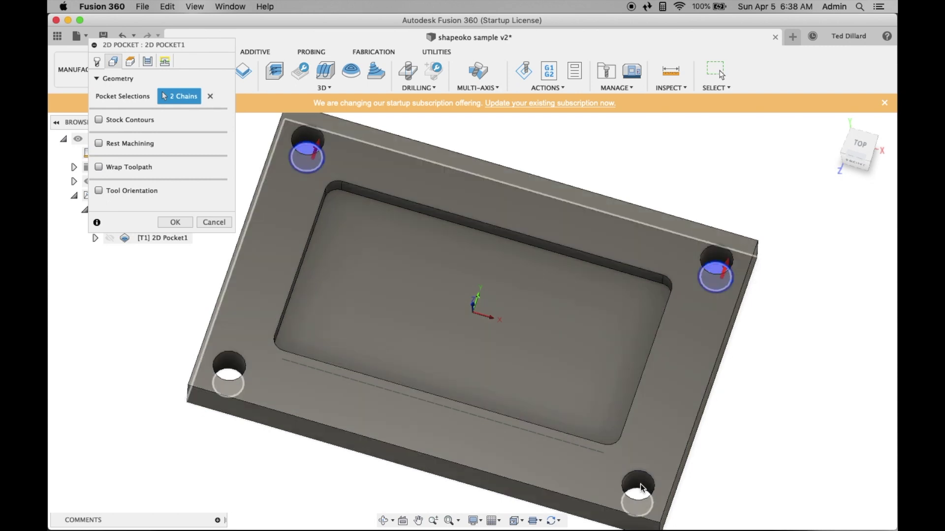
pyautogui.click(639, 491)
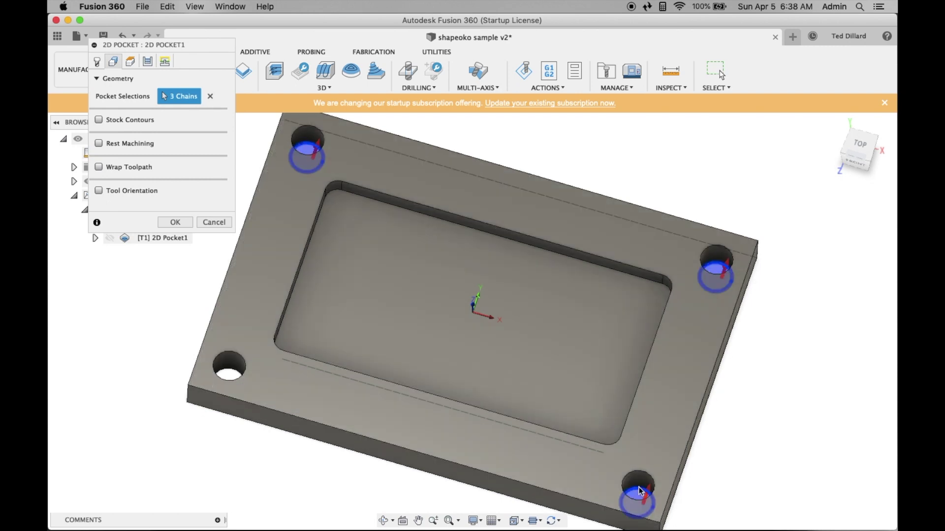
pyautogui.click(225, 368)
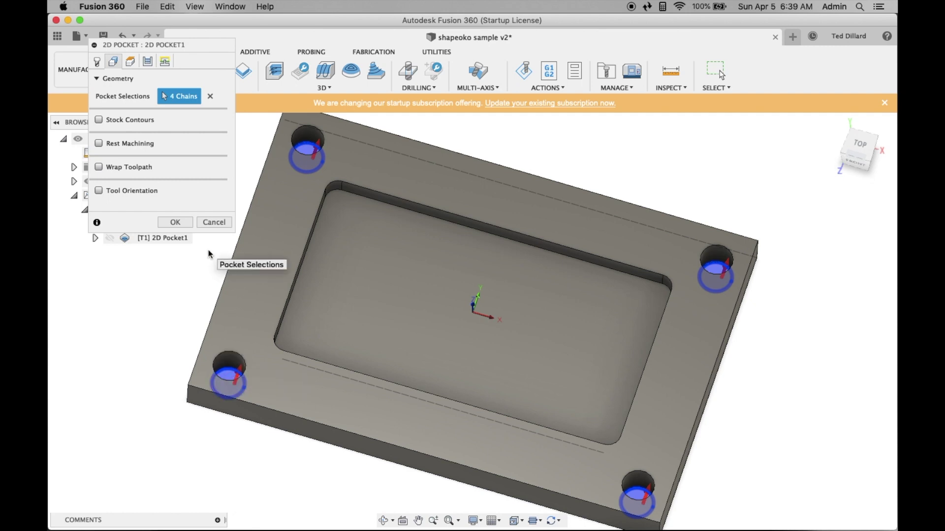
pyautogui.click(130, 63)
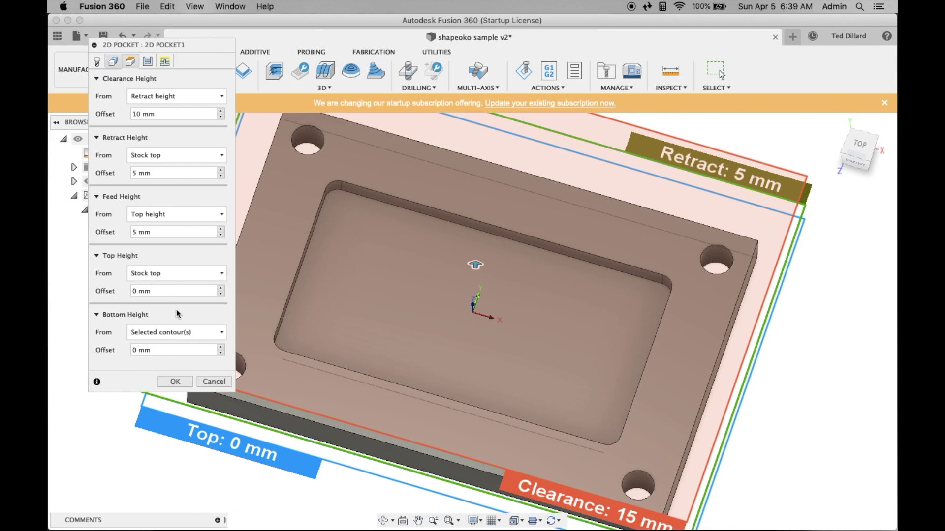
# Enable Multiple Depths, turn off Stock to Leave, and generate the 2D Pocket1 toolpath
pyautogui.click(148, 63)
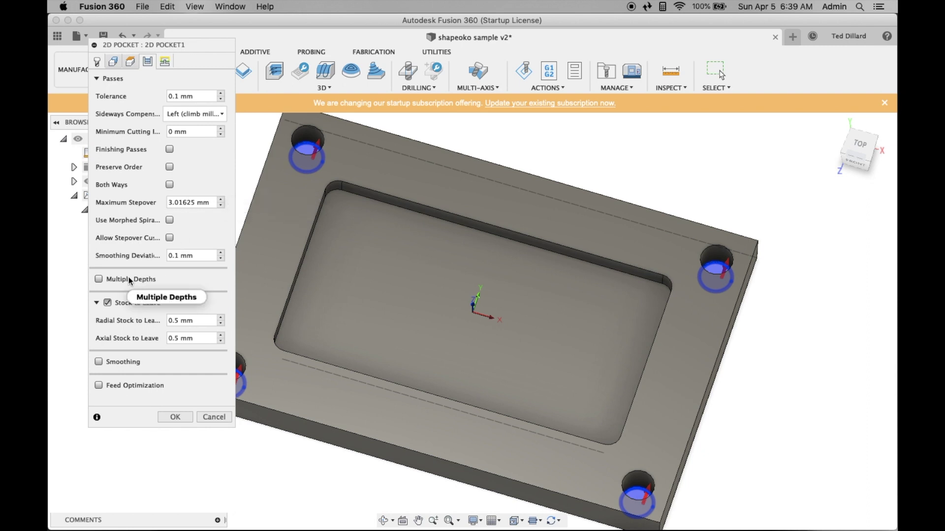
pyautogui.click(99, 279)
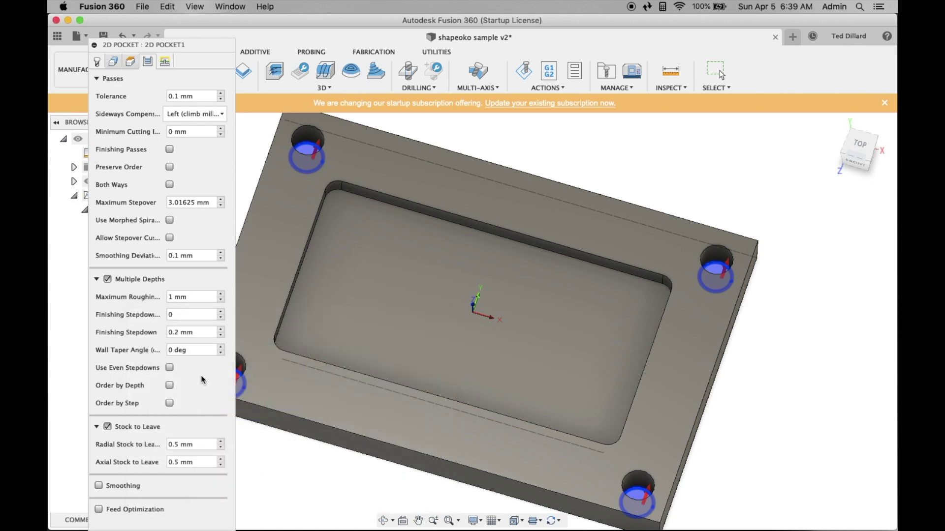
pyautogui.click(107, 427)
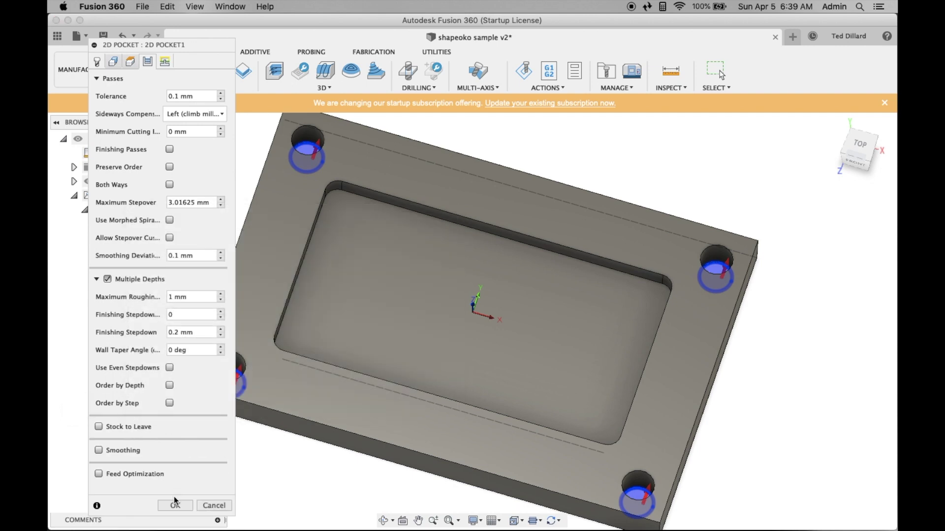
pyautogui.click(175, 506)
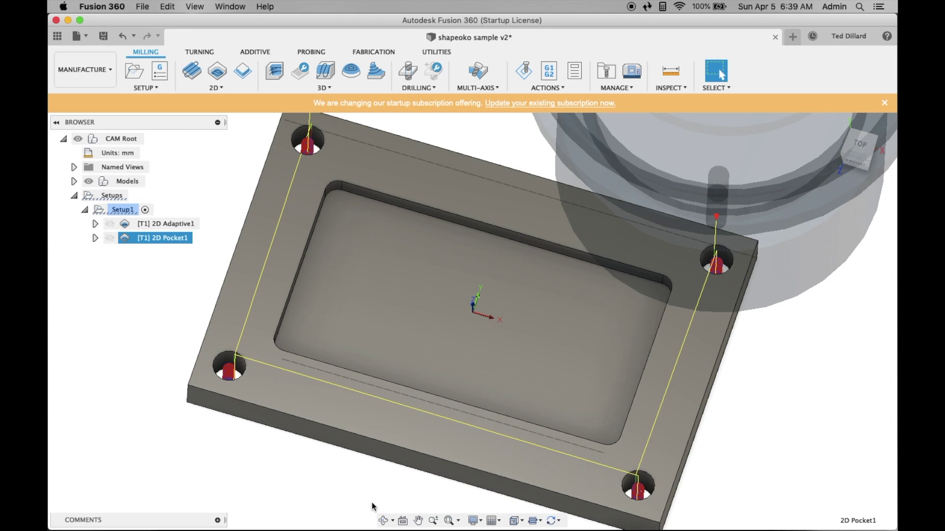
# Orbit low to check the hole toolpath, reset to the home view, and simulate Setup1
pyautogui.click(383, 520)
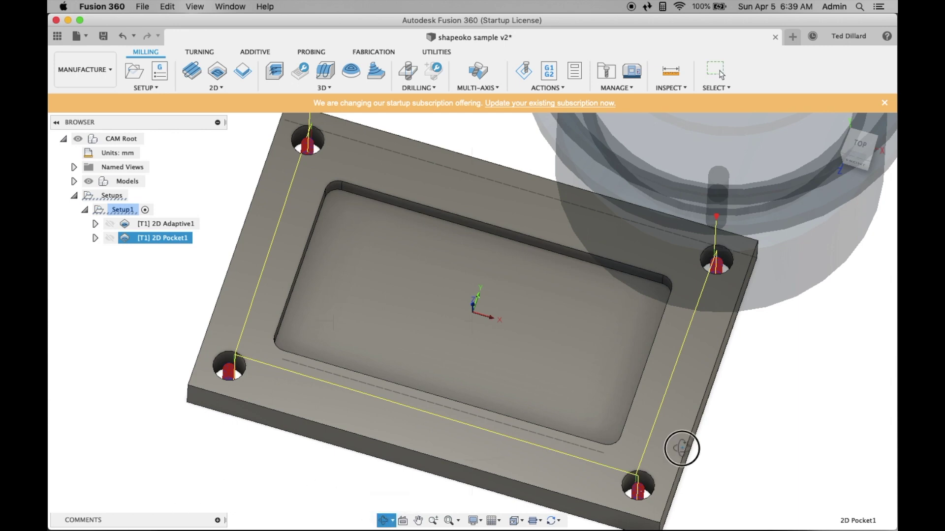
pyautogui.moveTo(681, 448); pyautogui.dragTo(695, 417)
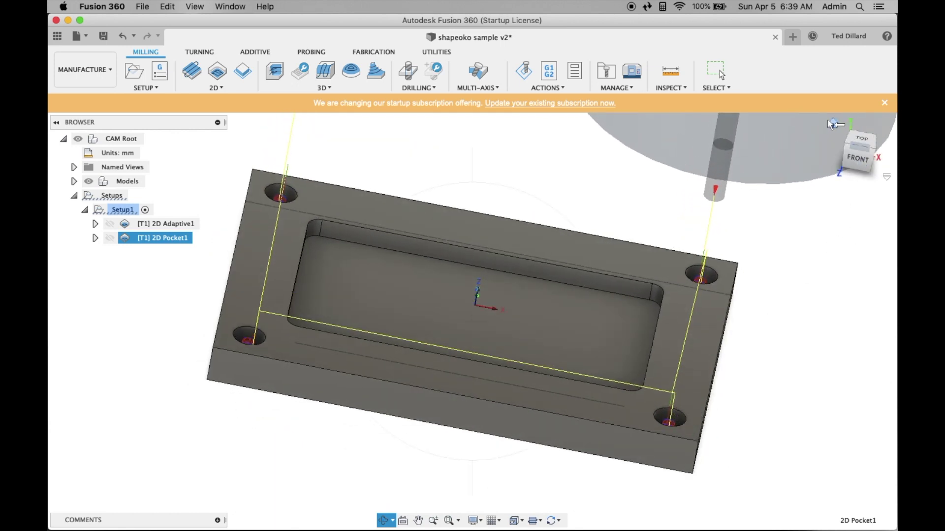
pyautogui.click(838, 129)
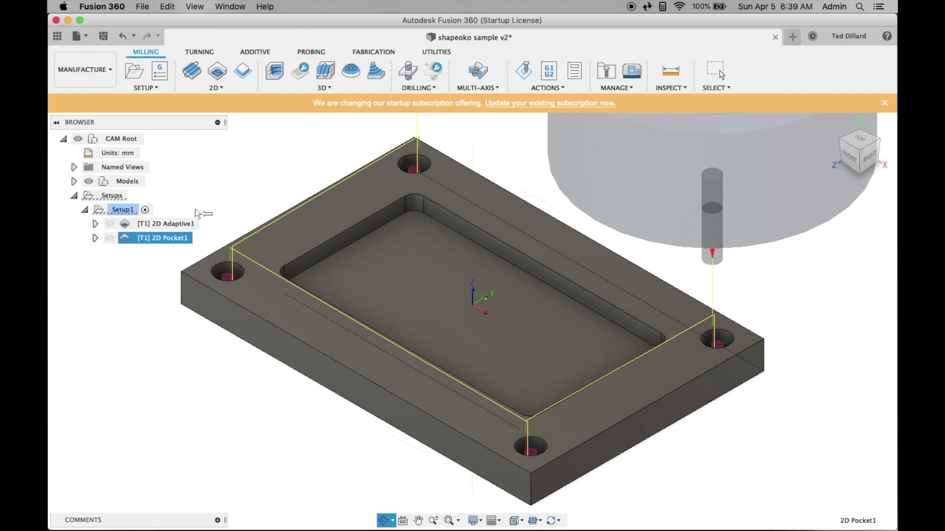
pyautogui.click(119, 210)
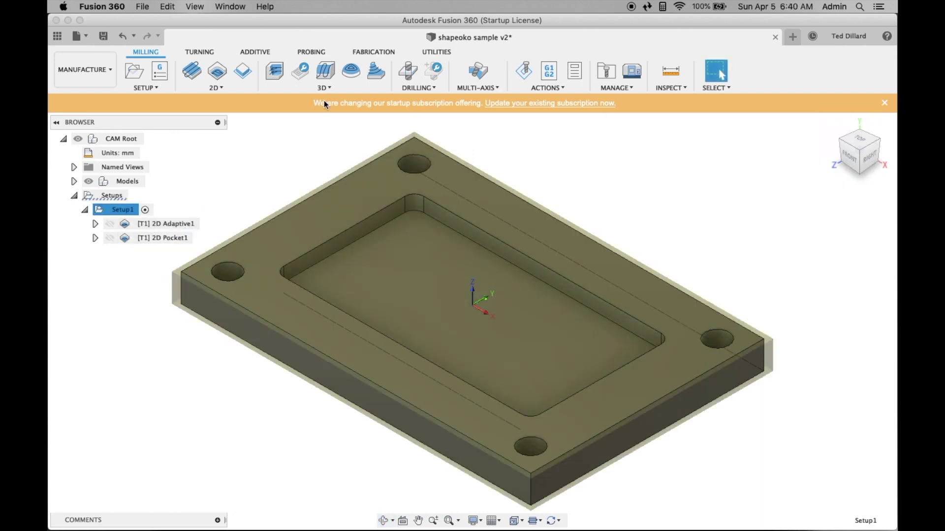
pyautogui.click(524, 73)
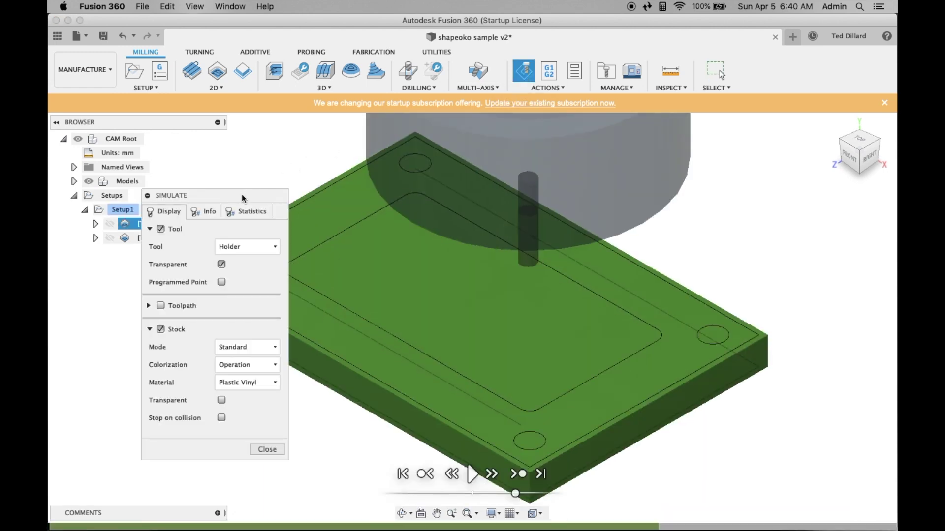
# Hide the toolpath lines, keep the stock shown, and play the simulation partway before pausing
pyautogui.moveTo(241, 199); pyautogui.dragTo(186, 184)
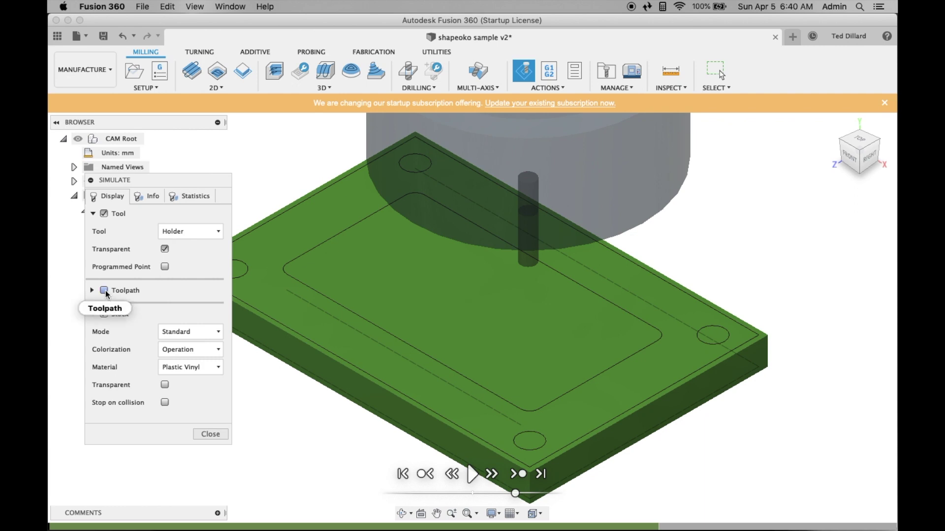
pyautogui.click(104, 290)
pyautogui.click(104, 291)
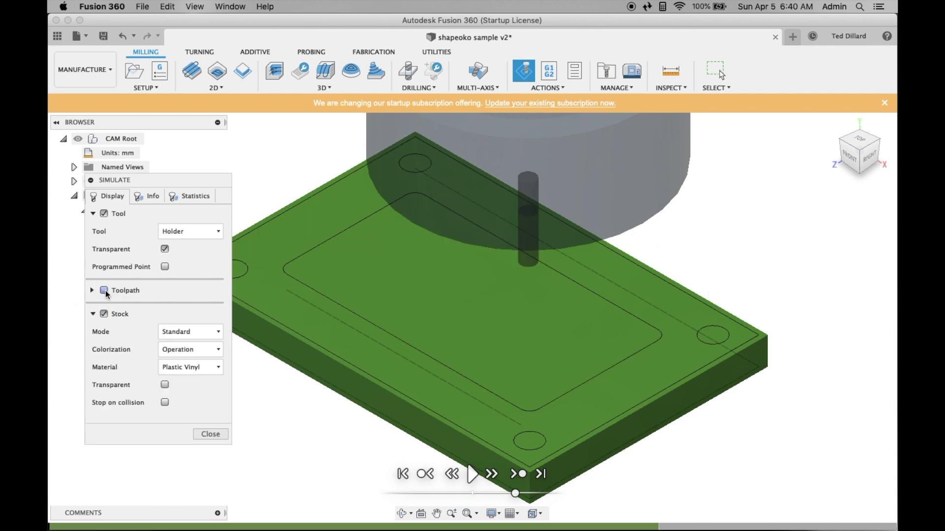
pyautogui.click(104, 314)
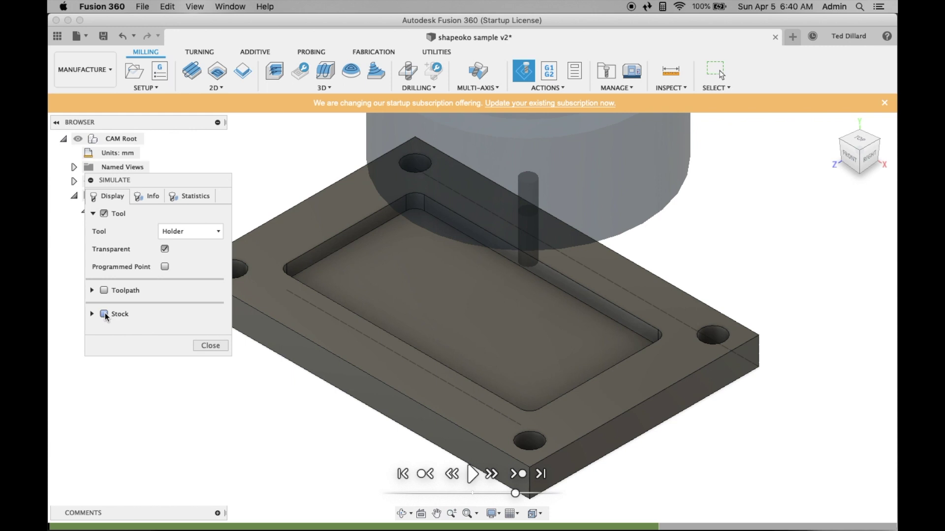
pyautogui.click(104, 315)
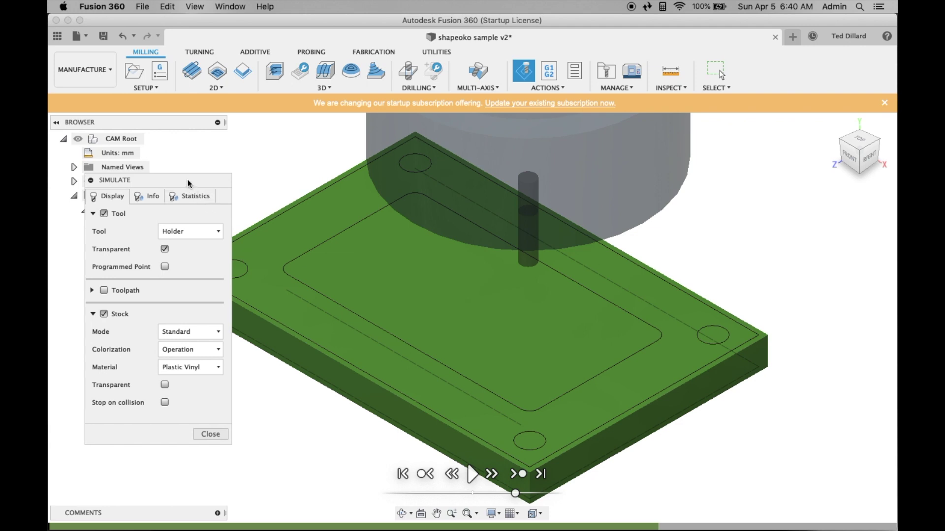
pyautogui.moveTo(188, 179); pyautogui.dragTo(166, 175)
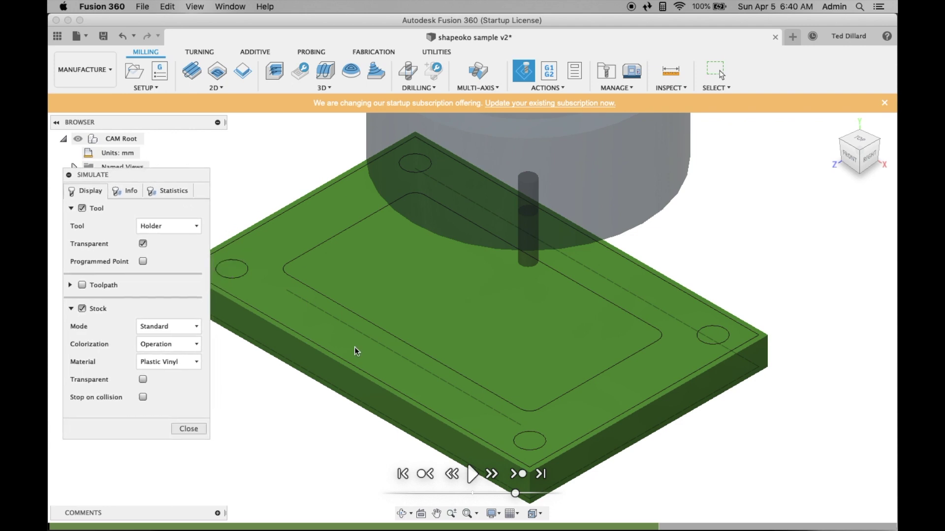
pyautogui.click(474, 475)
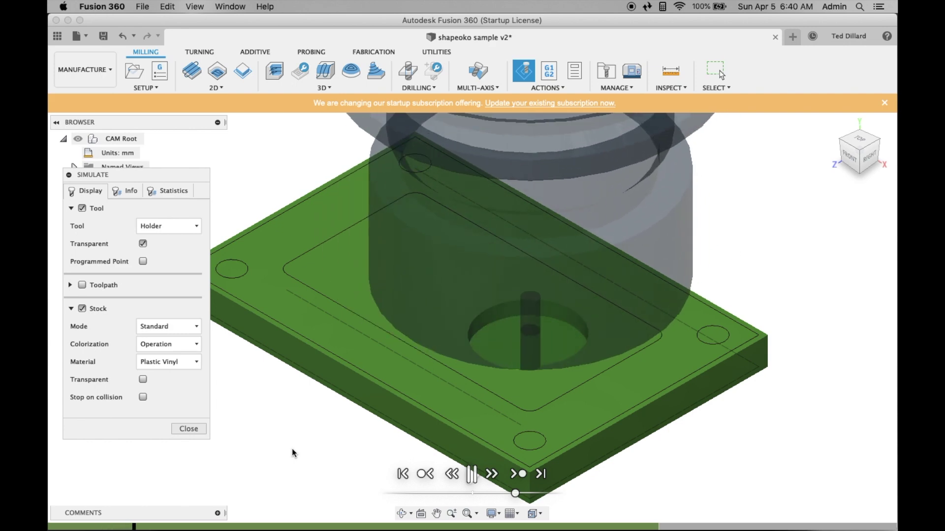
pyautogui.click(472, 474)
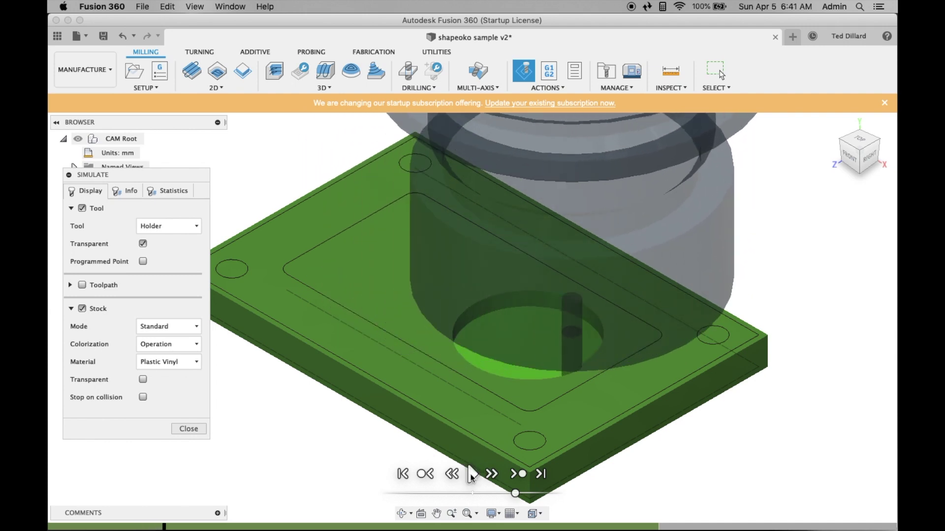
# Change 2D Adaptive1's Maximum Roughing Stepdown to 1 and re-simulate Setup1 from uncut stock
pyautogui.click(183, 429)
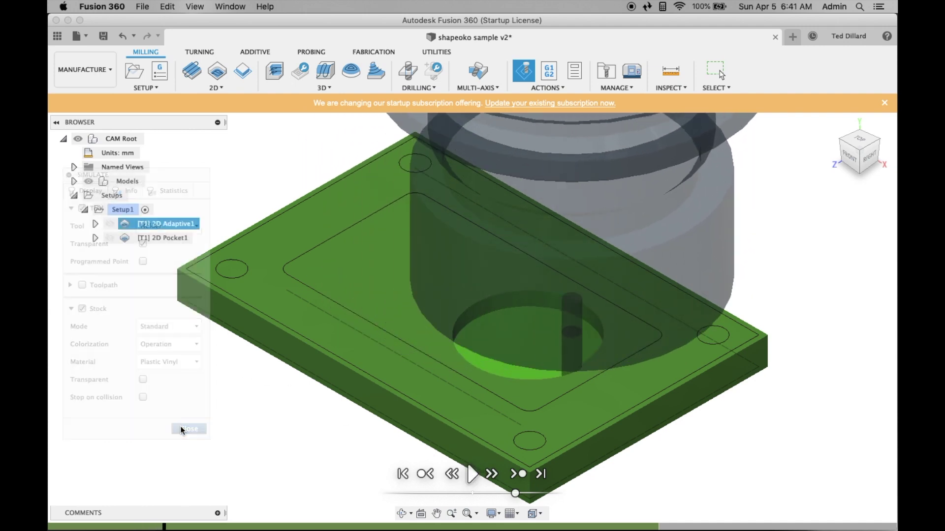
pyautogui.doubleClick(149, 226)
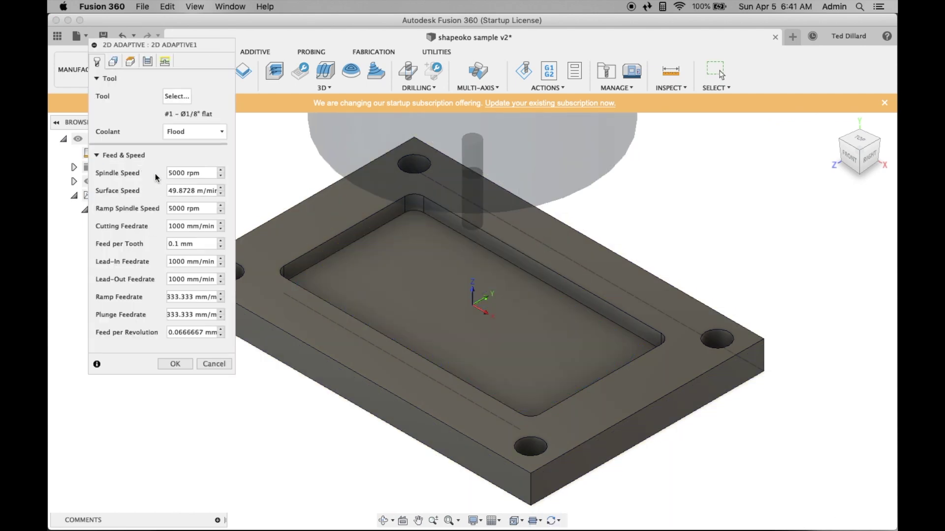
pyautogui.click(148, 62)
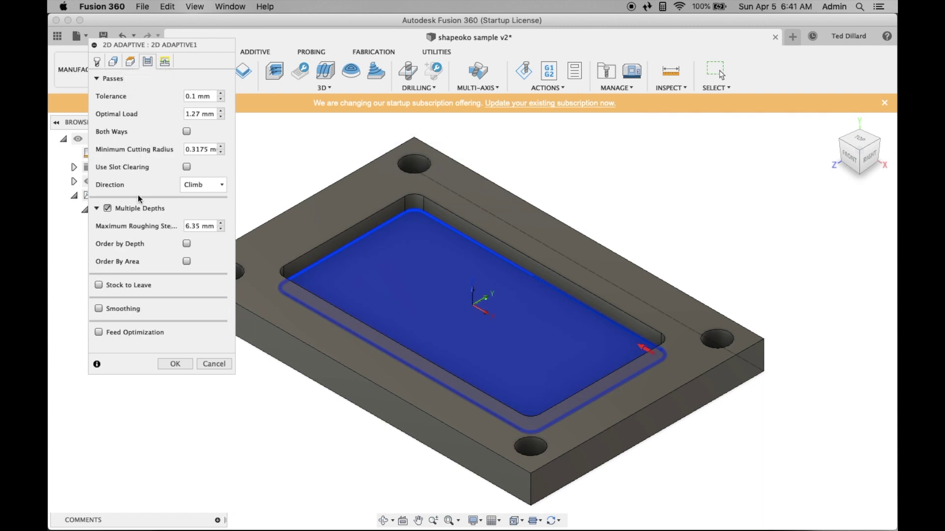
pyautogui.click(200, 227)
pyautogui.write('1')
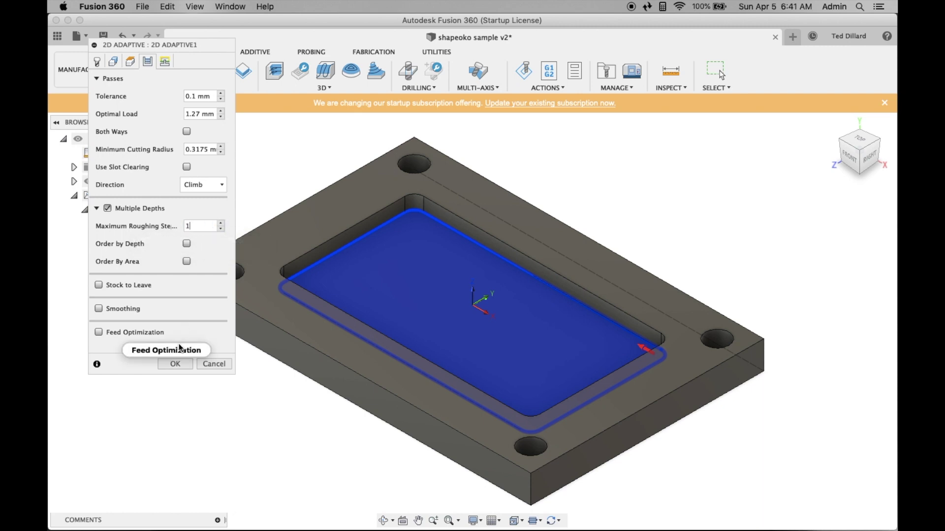
pyautogui.click(176, 364)
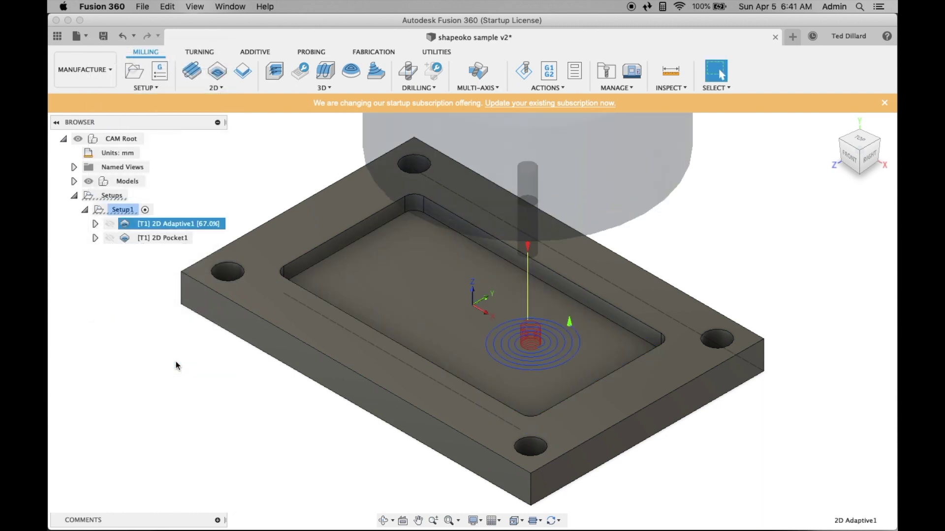
pyautogui.click(127, 210)
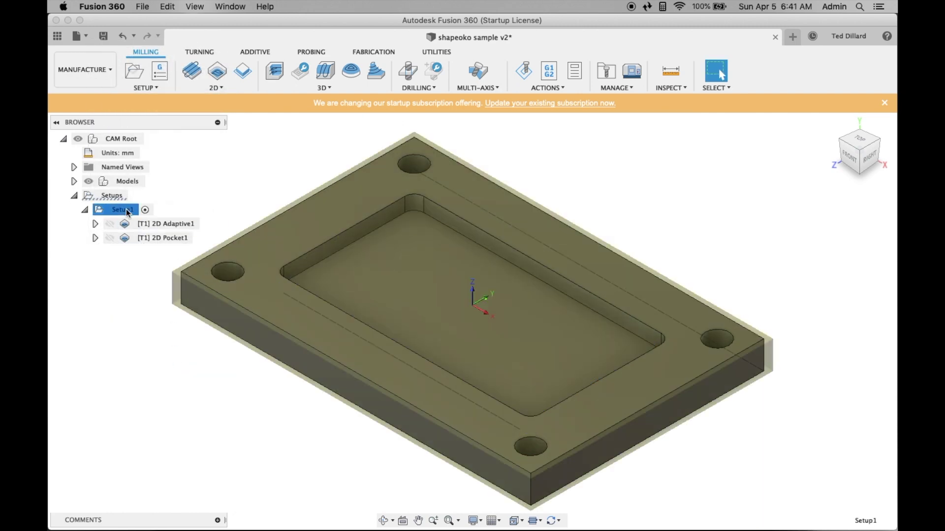
pyautogui.click(521, 71)
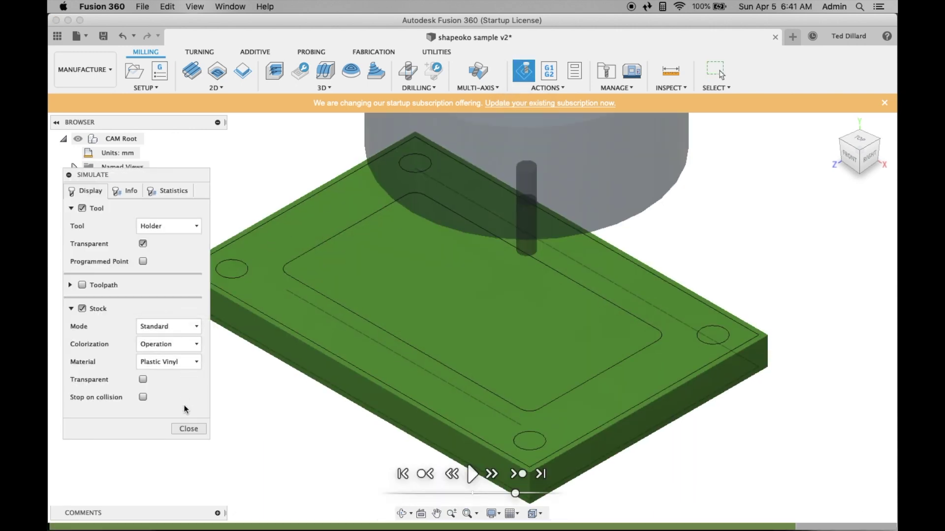
# Play the Setup1 simulation to the end, clearing the central pocket and four corner holes
pyautogui.click(473, 474)
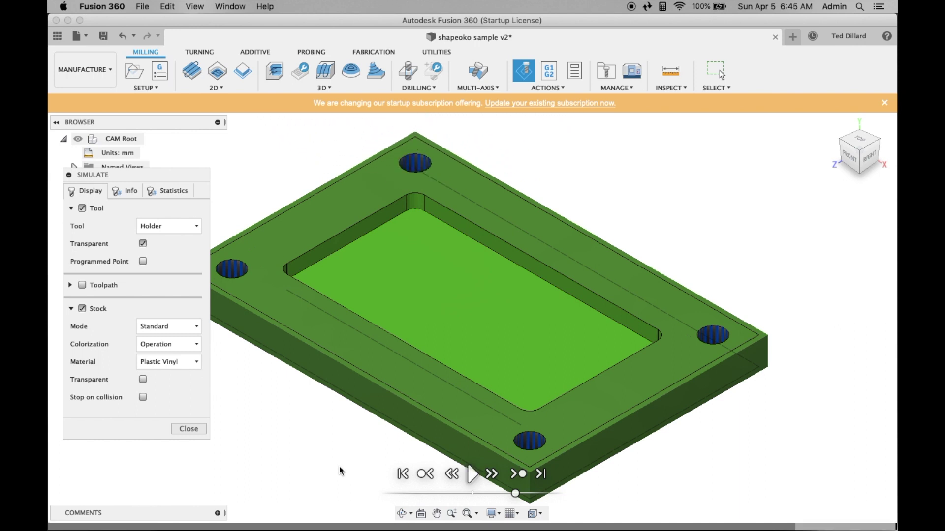
# View the simulated plate from above, close Simulate, and deselect Setup1
pyautogui.click(403, 515)
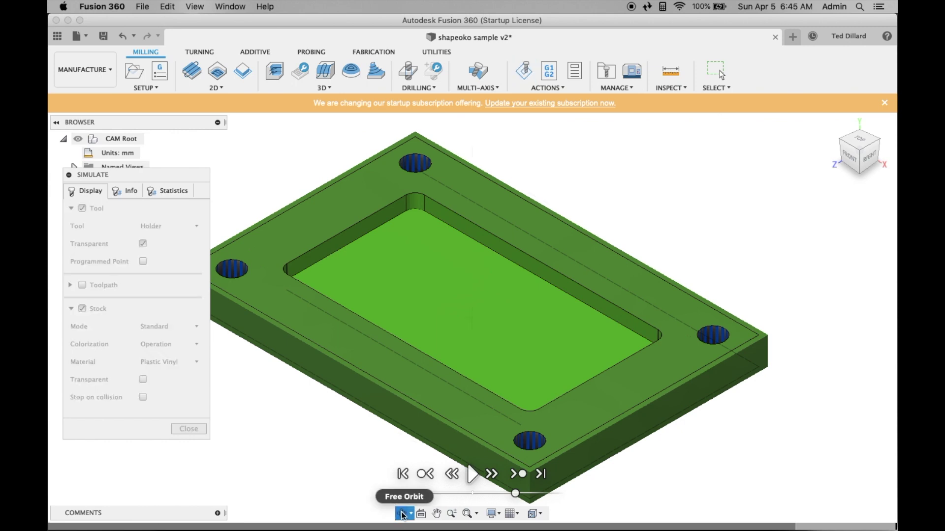
pyautogui.moveTo(344, 427); pyautogui.dragTo(388, 460)
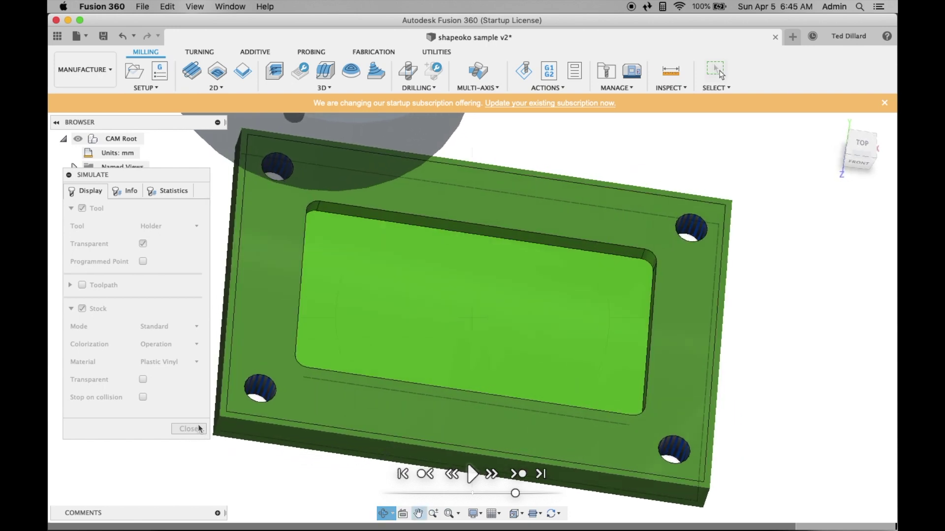
pyautogui.click(717, 70)
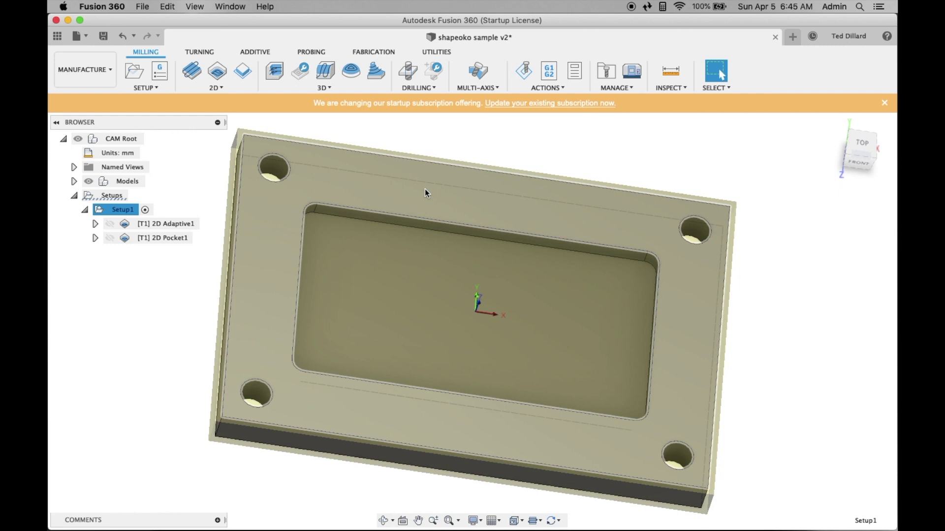
pyautogui.click(140, 303)
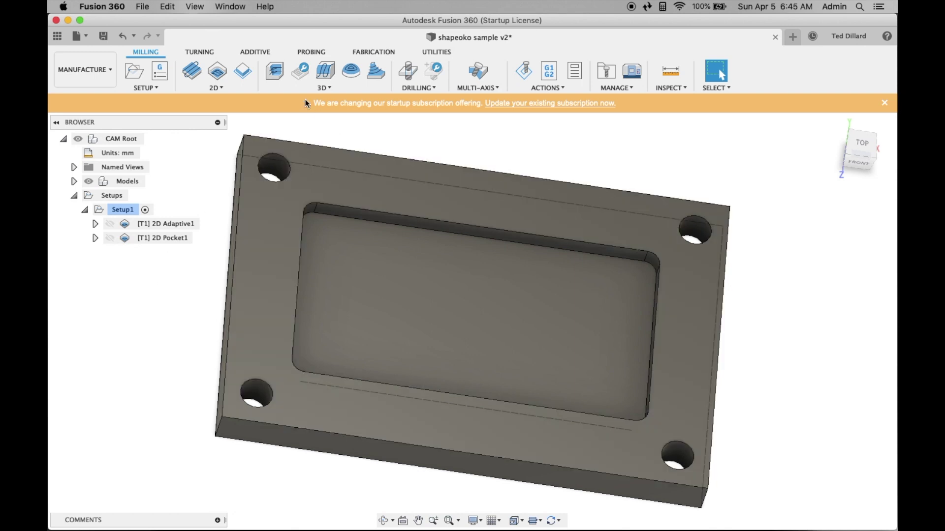
pyautogui.click(561, 89)
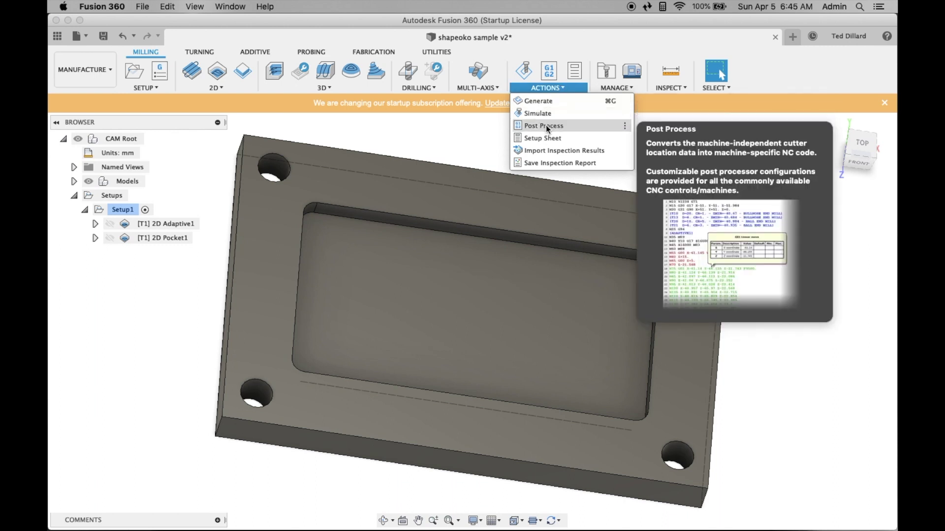
# Post-process Setup1 from Generic Posts with the Carbide 3D (Grbl) post as program 1001
pyautogui.click(545, 126)
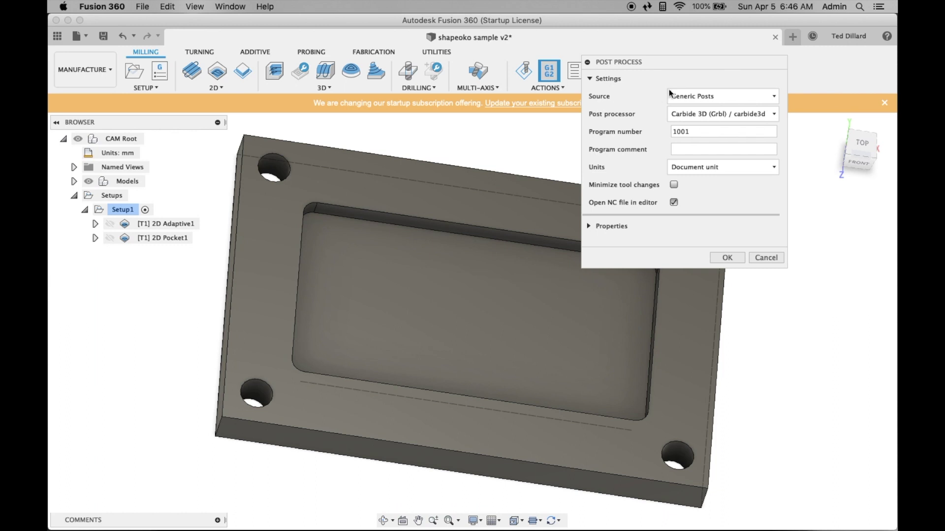
pyautogui.click(683, 95)
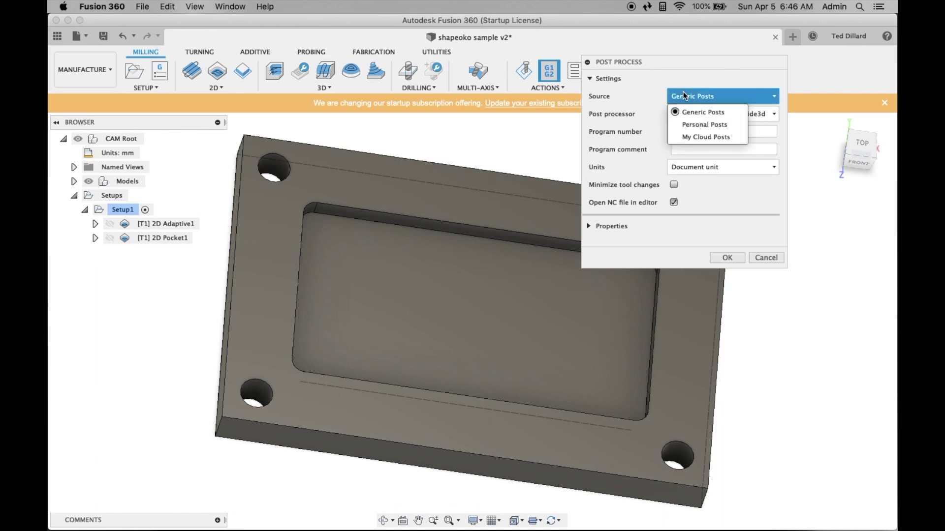
pyautogui.click(684, 95)
pyautogui.click(682, 113)
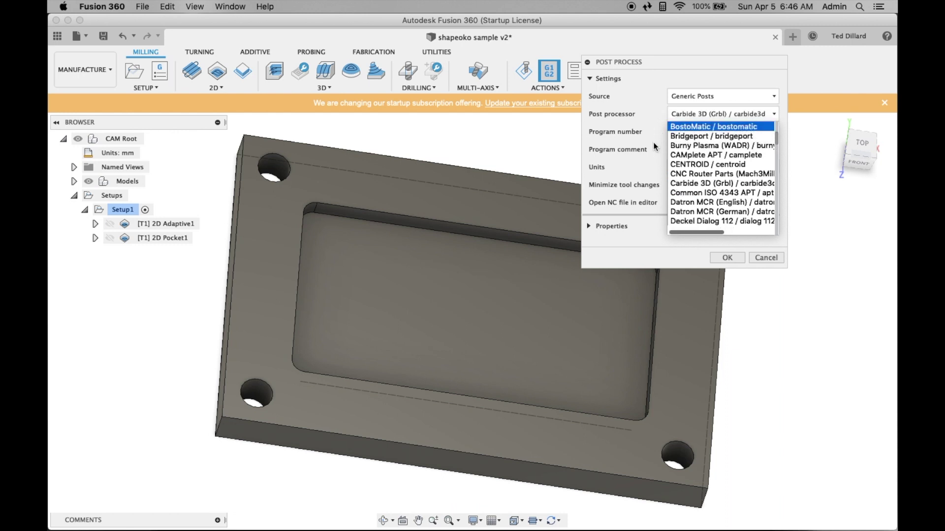
pyautogui.click(677, 183)
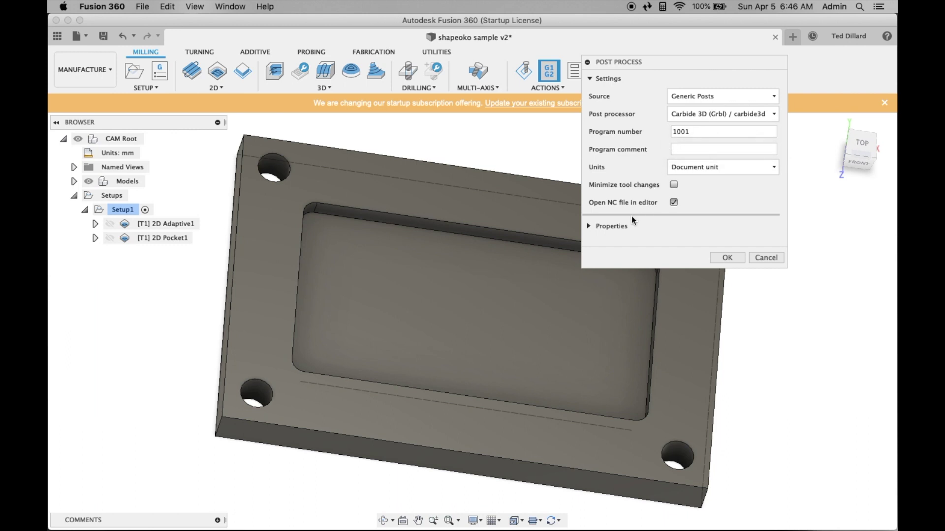
pyautogui.click(727, 258)
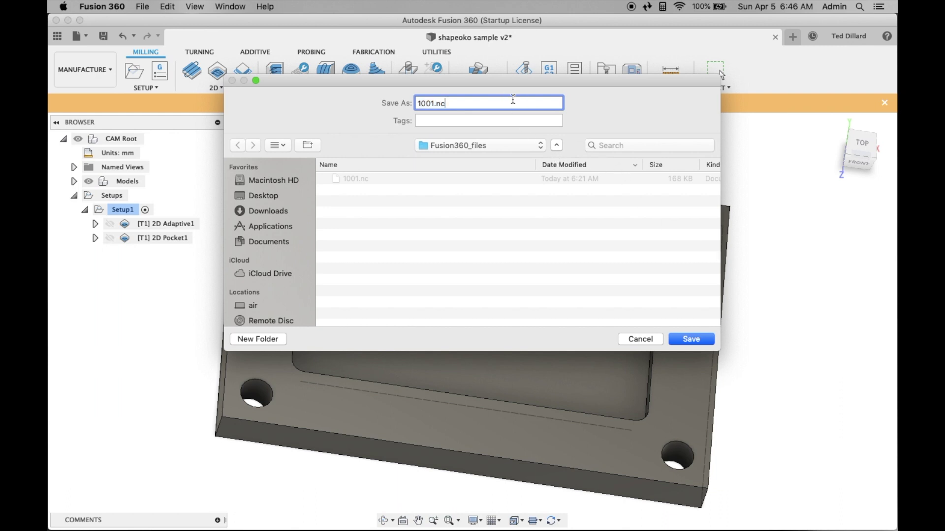
# Save the G-code as 1001.nc in Fusion360_files, replacing the existing file
pyautogui.click(493, 147)
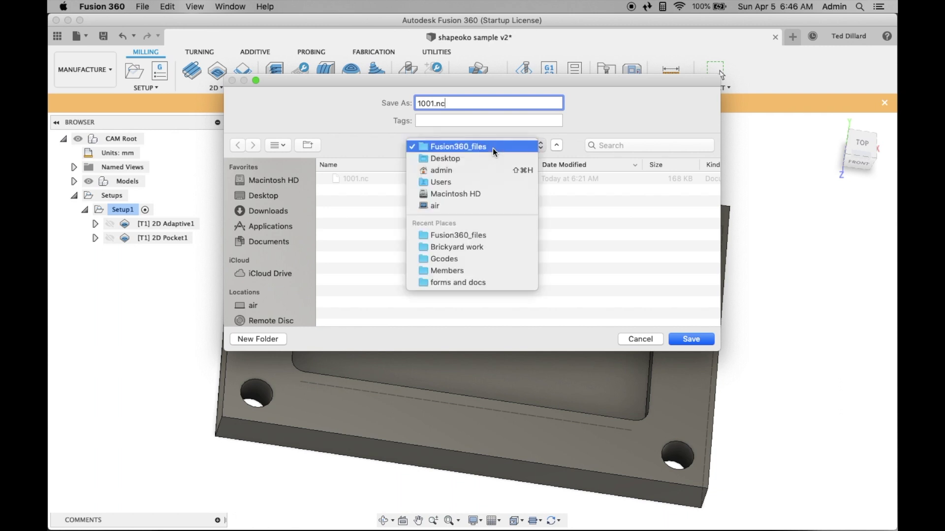
pyautogui.click(516, 150)
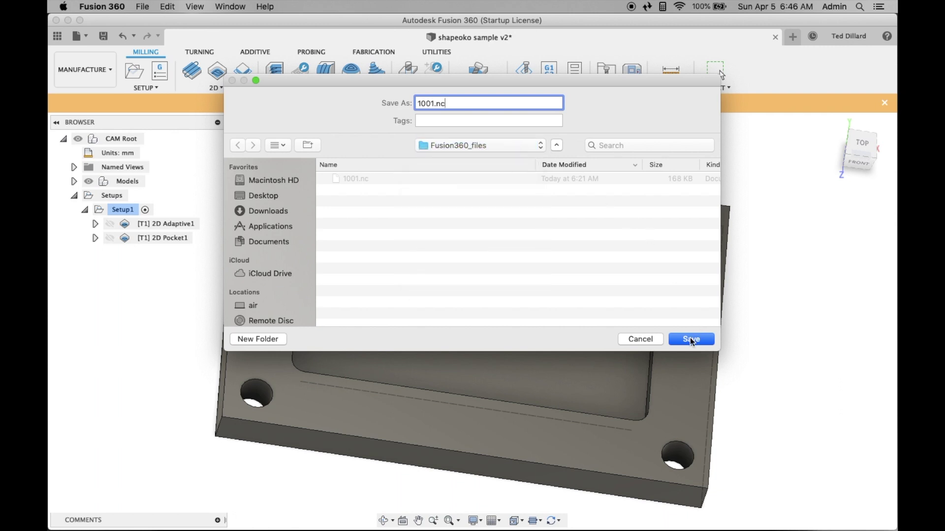
pyautogui.click(690, 340)
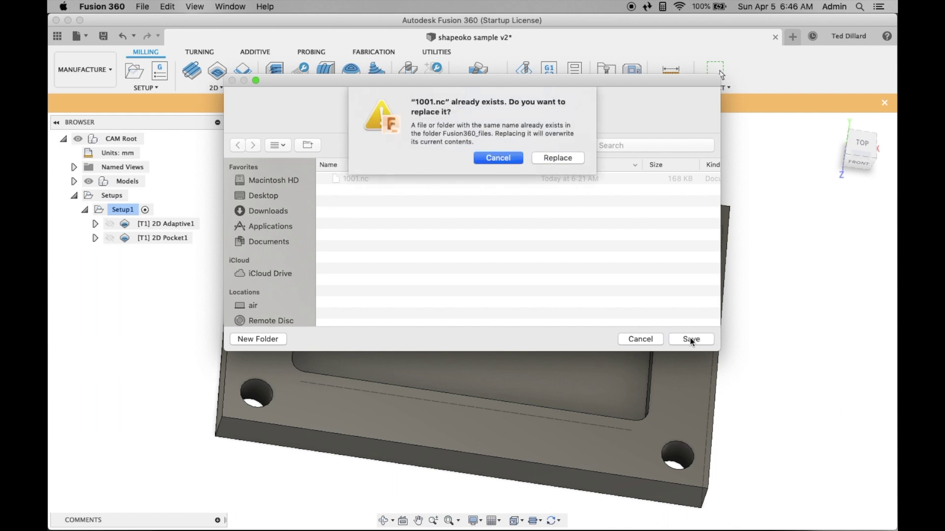
pyautogui.click(559, 157)
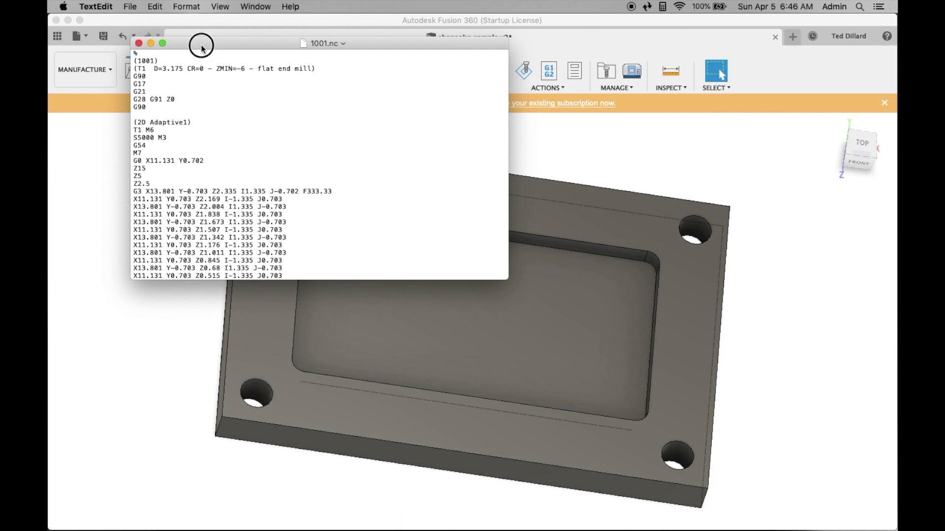
# Quit TextEdit to close the 1001.nc G-code listing
pyautogui.click(101, 8)
pyautogui.click(114, 117)
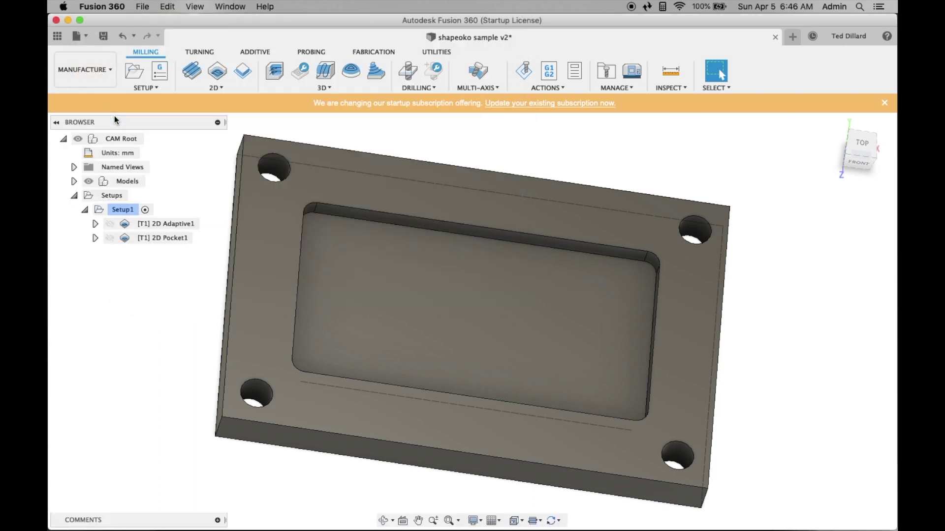